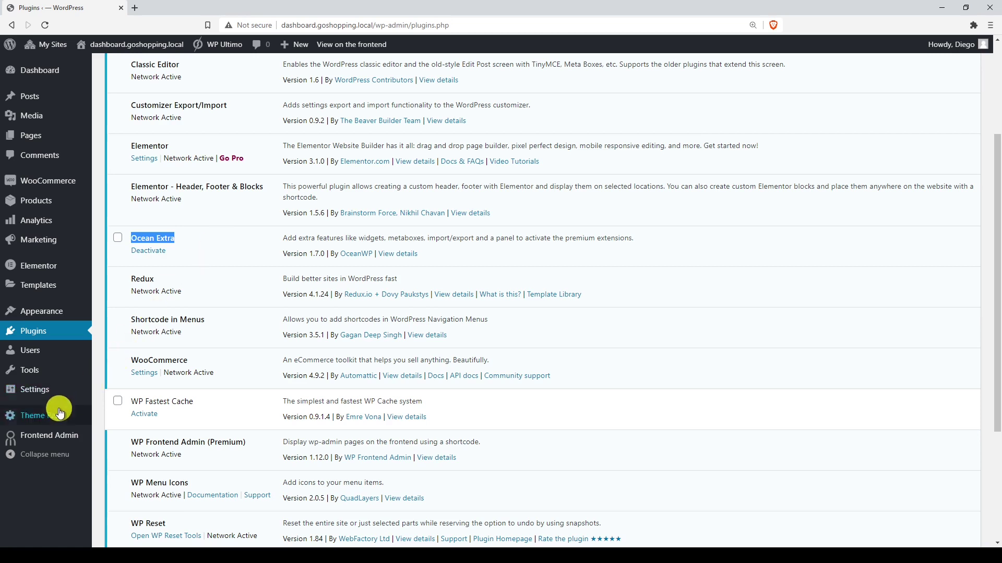
# With Ocean Extra active, bring up the Theme Panel submenu in the admin sidebar
pyautogui.moveTo(58, 417)
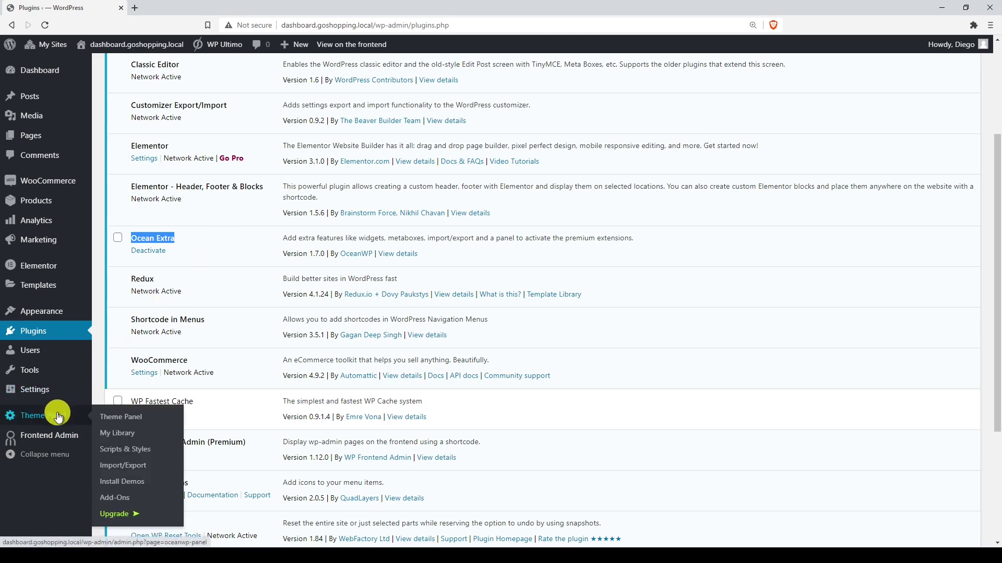
# Import the OceanWP settings file ocean-wp-1.dat from Theme Panel's Import/Export page
pyautogui.click(137, 471)
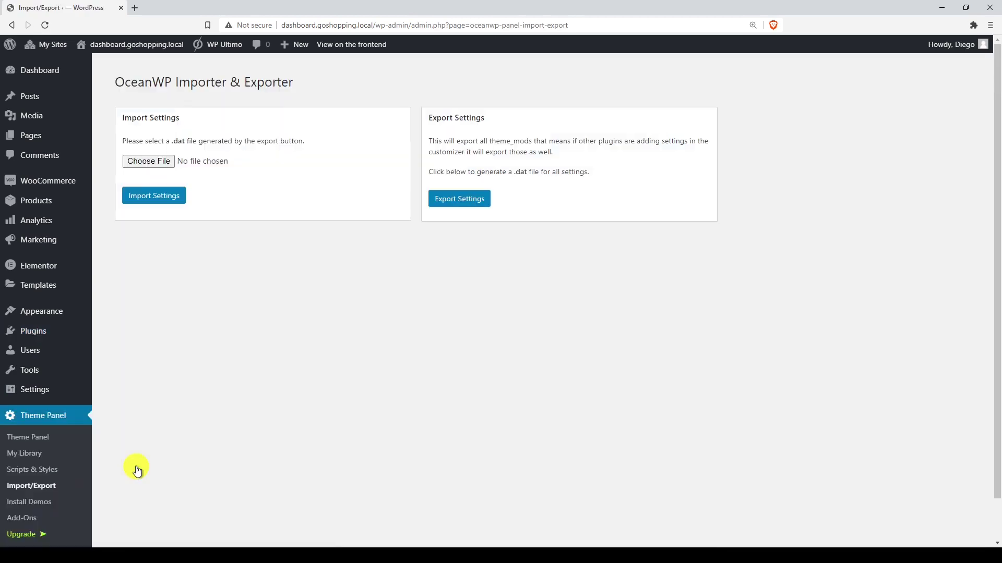
pyautogui.click(158, 163)
pyautogui.click(158, 74)
pyautogui.click(712, 420)
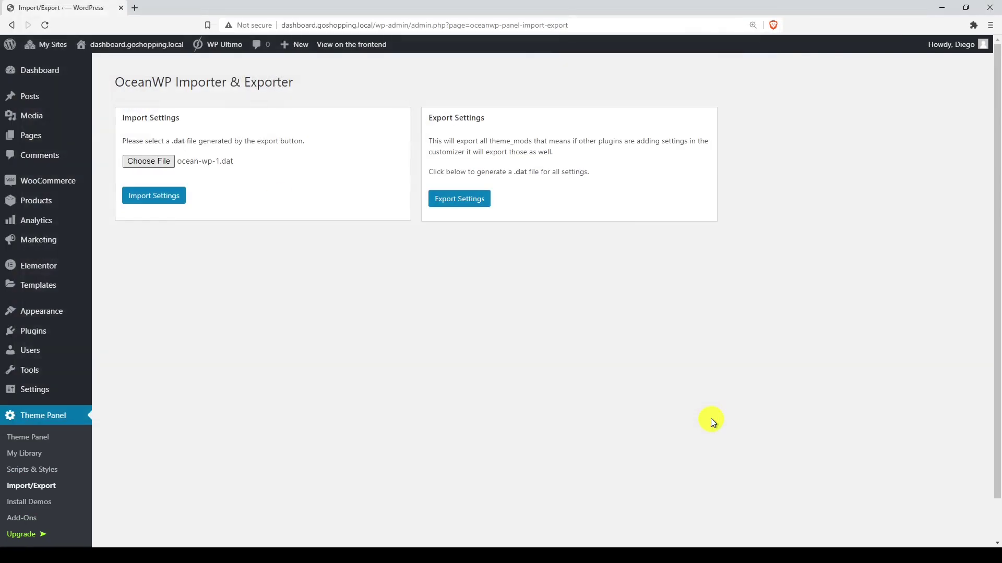
pyautogui.click(151, 199)
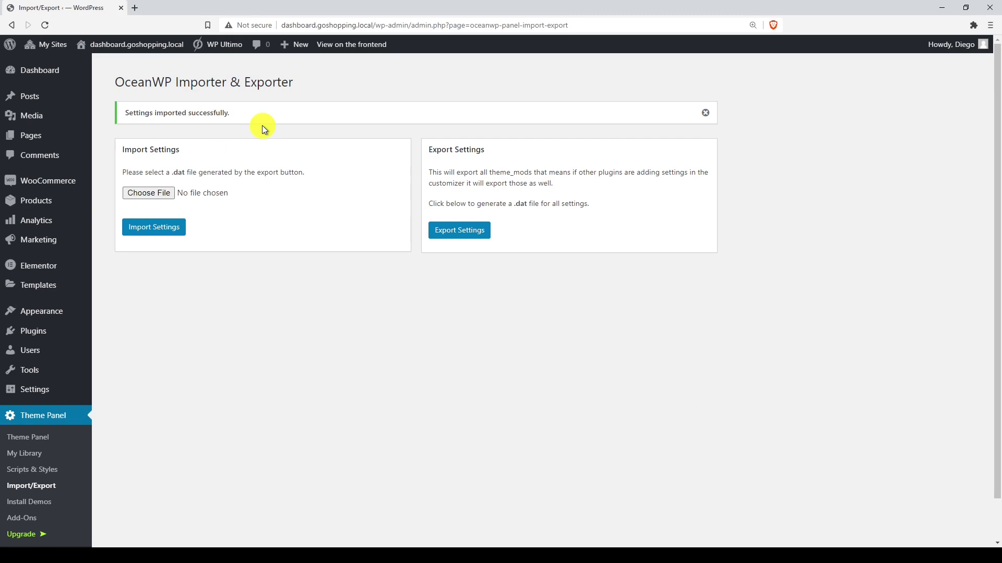
# In a new customizer tab, set the GoShopping image as the Header logo
pyautogui.moveTo(45, 313)
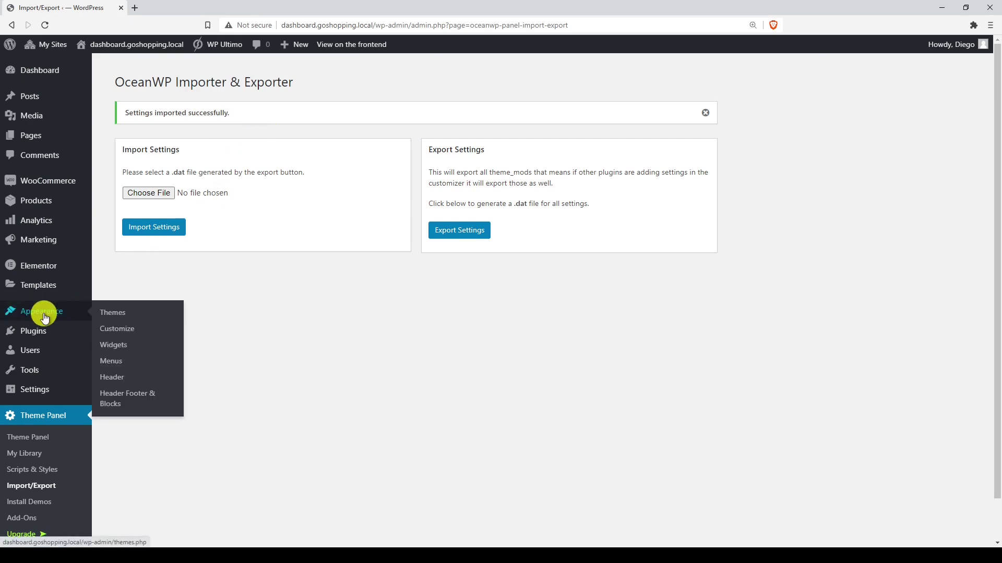
pyautogui.rightClick(129, 332)
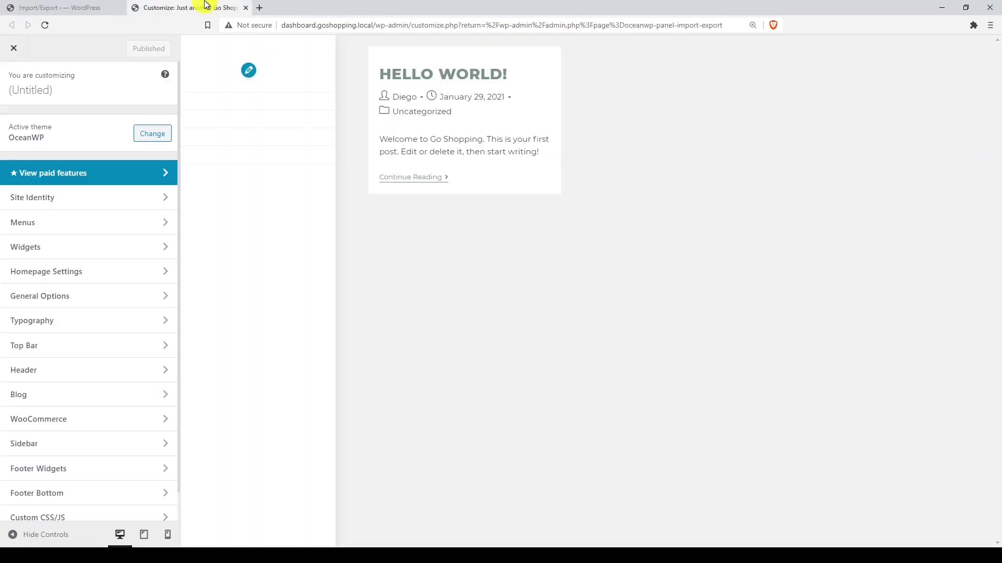
pyautogui.click(65, 371)
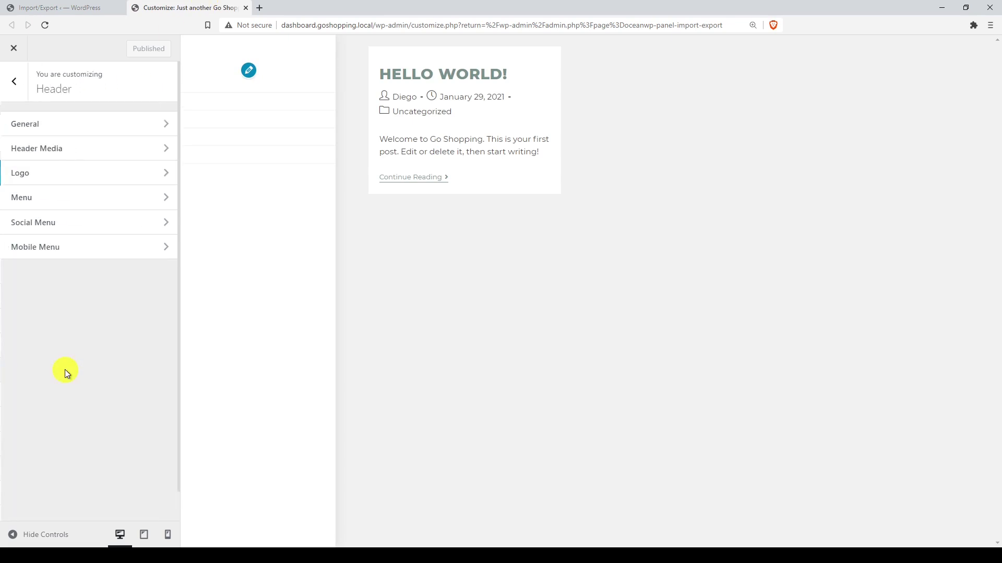
pyautogui.click(105, 173)
pyautogui.click(100, 153)
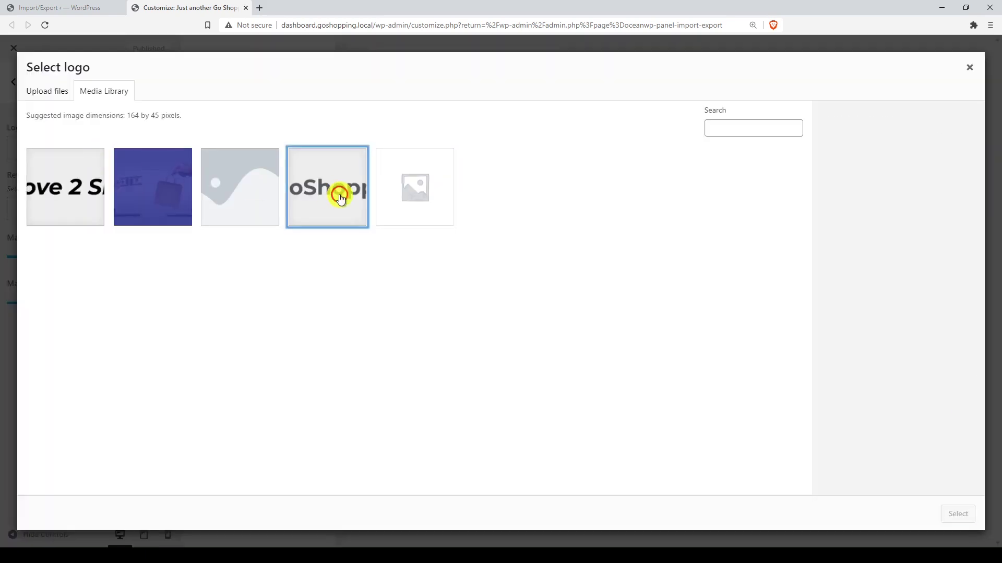
pyautogui.click(336, 194)
pyautogui.click(945, 512)
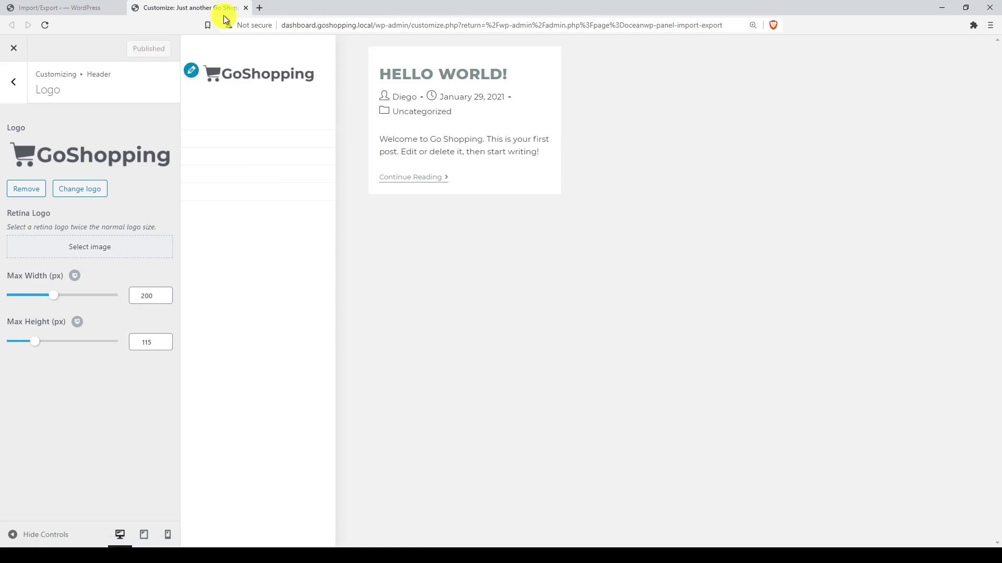
# Close the customizer, then create and save an empty menu named 'Menu'
pyautogui.click(245, 8)
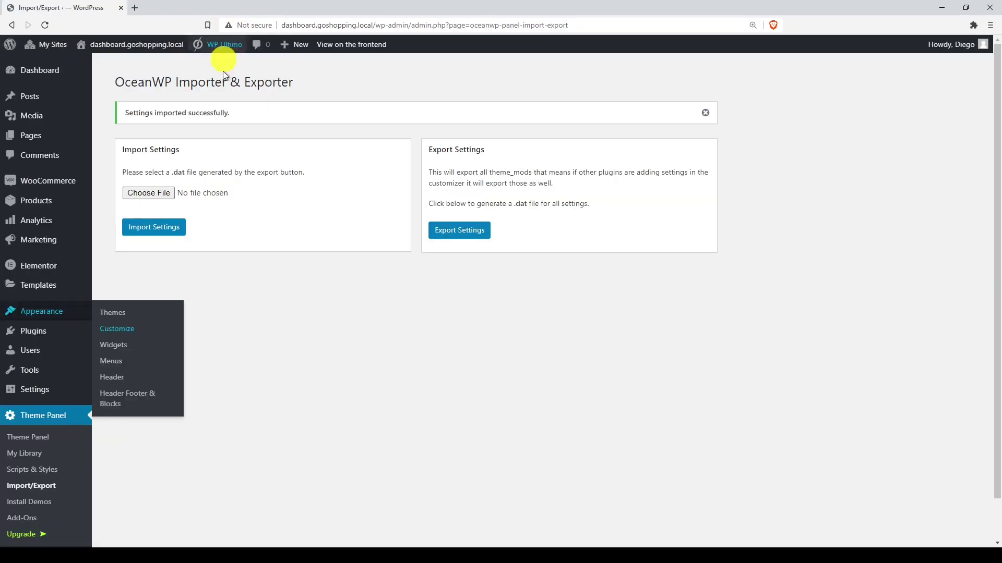
pyautogui.click(125, 364)
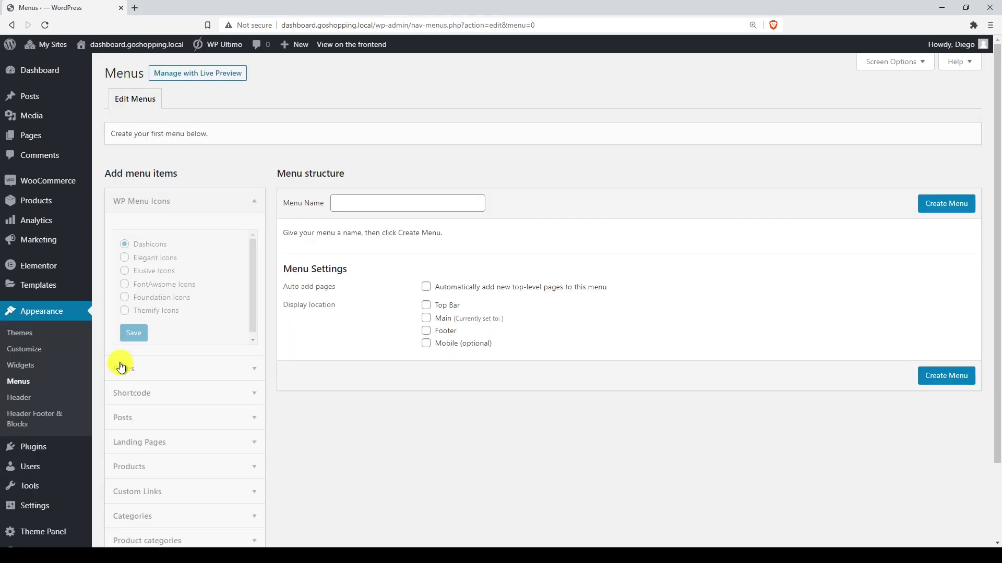
pyautogui.click(451, 205)
pyautogui.write('Menu')
pyautogui.click(942, 206)
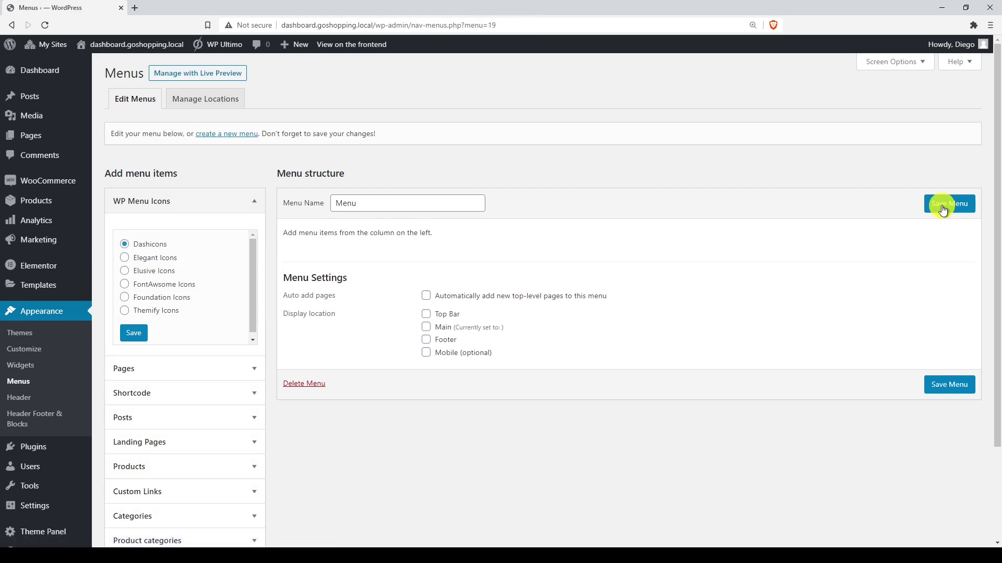
pyautogui.click(949, 204)
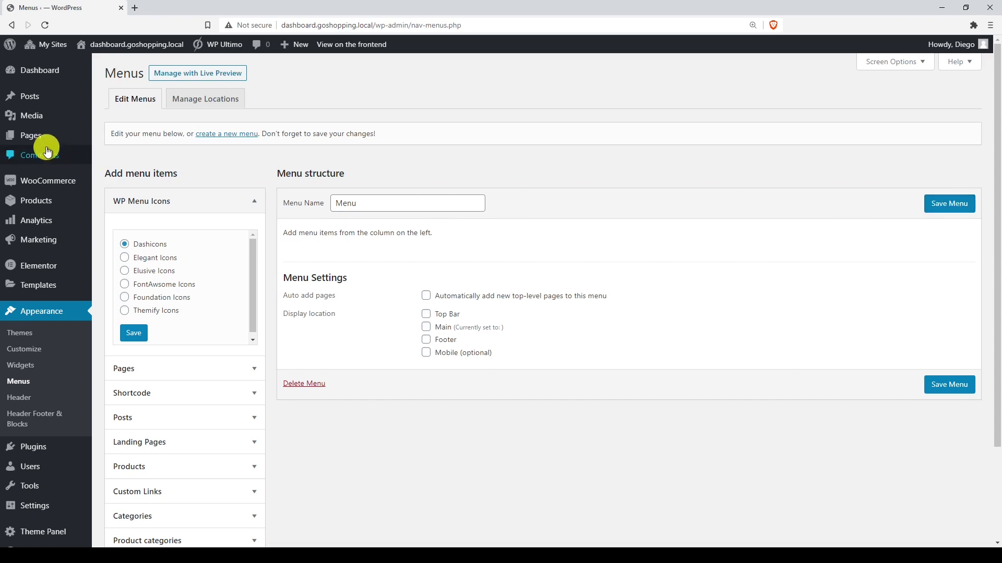
# Start a new page titled 'Posts' and paste the vg_display_admin_page shortcode into its body
pyautogui.moveTo(31, 140)
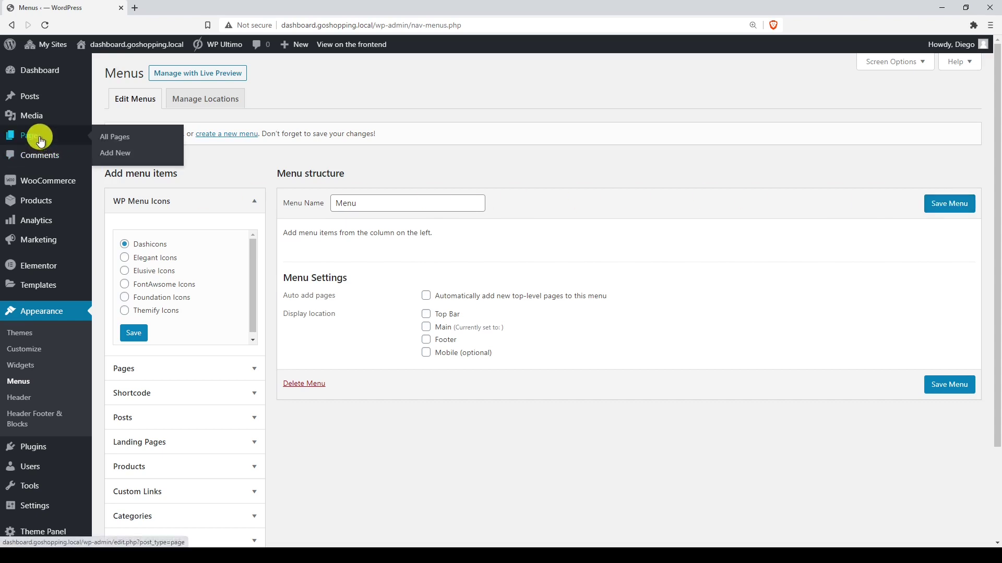
pyautogui.click(116, 155)
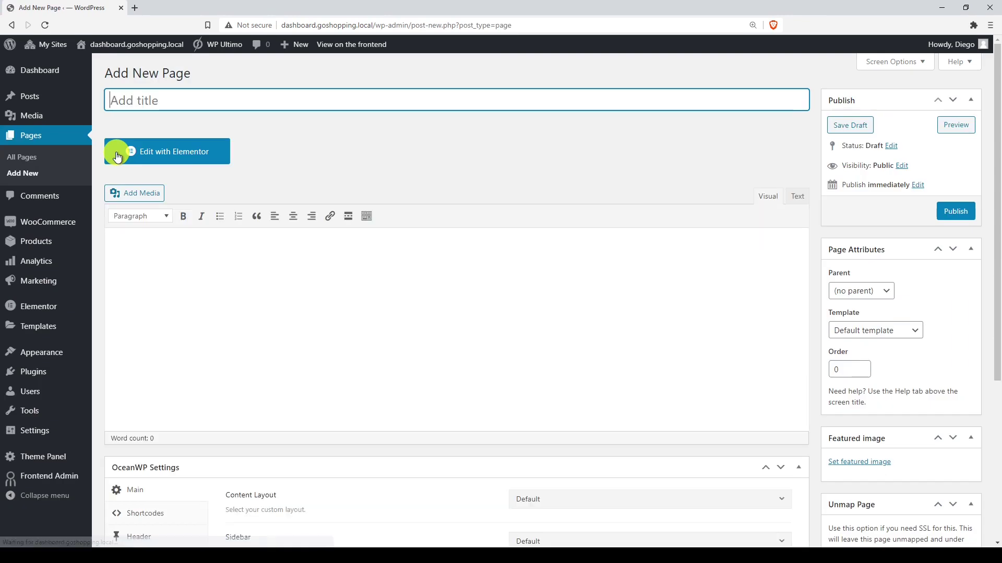
pyautogui.click(162, 96)
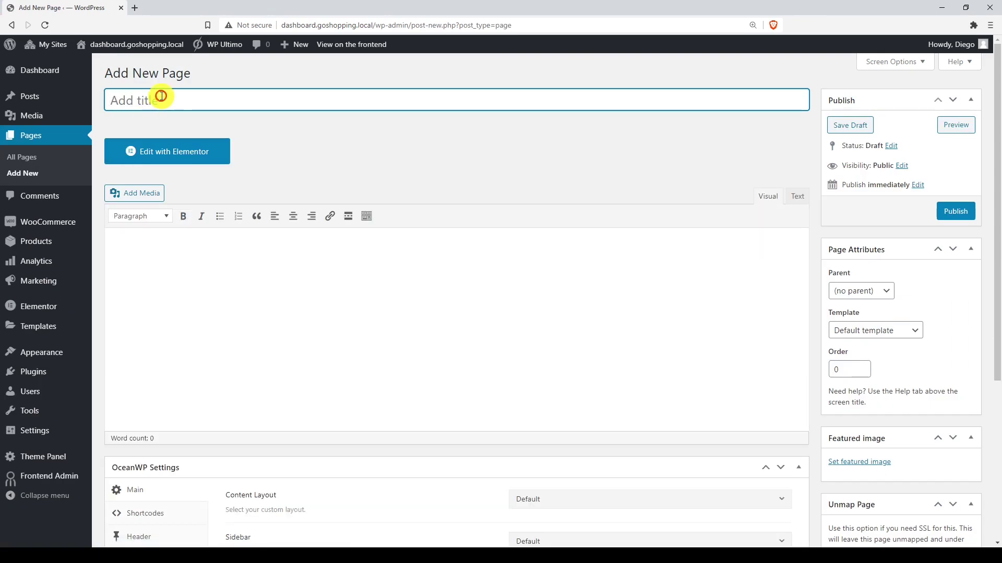
pyautogui.write('Posts')
pyautogui.press('Tab')
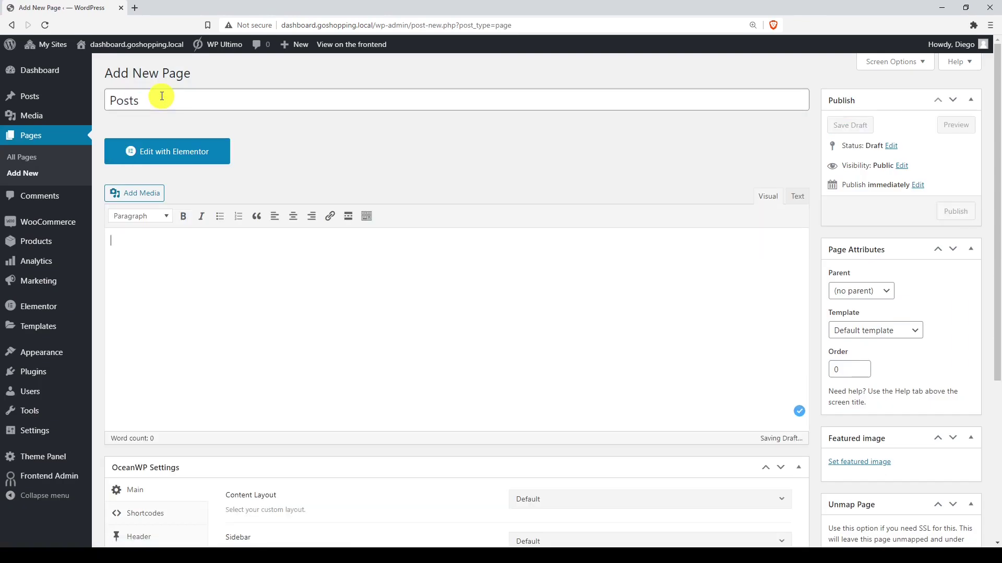
pyautogui.click(135, 251)
pyautogui.write('[vg_display_admin_page page_url="edit.php?post_type=post"]')
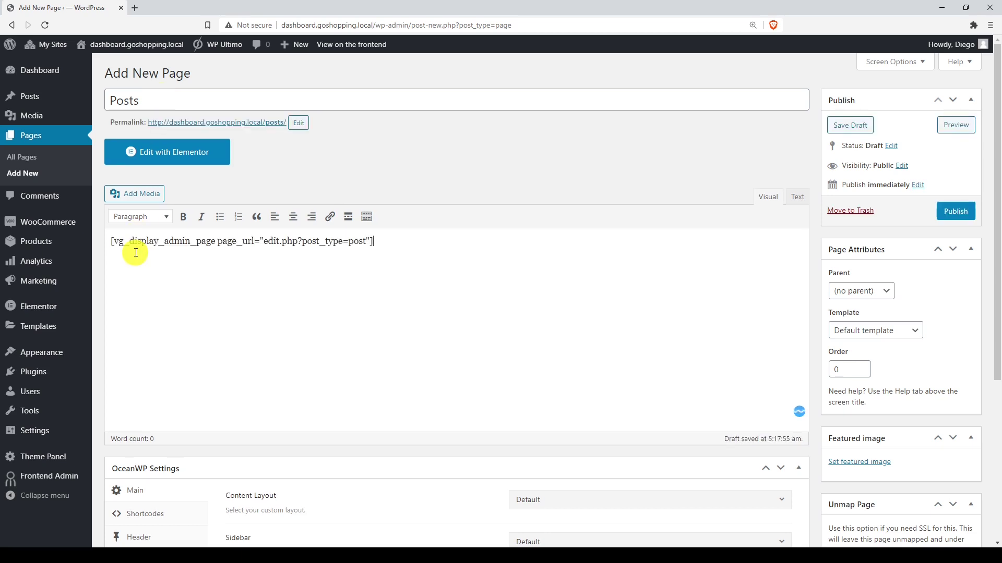
pyautogui.moveTo(263, 241); pyautogui.dragTo(366, 241)
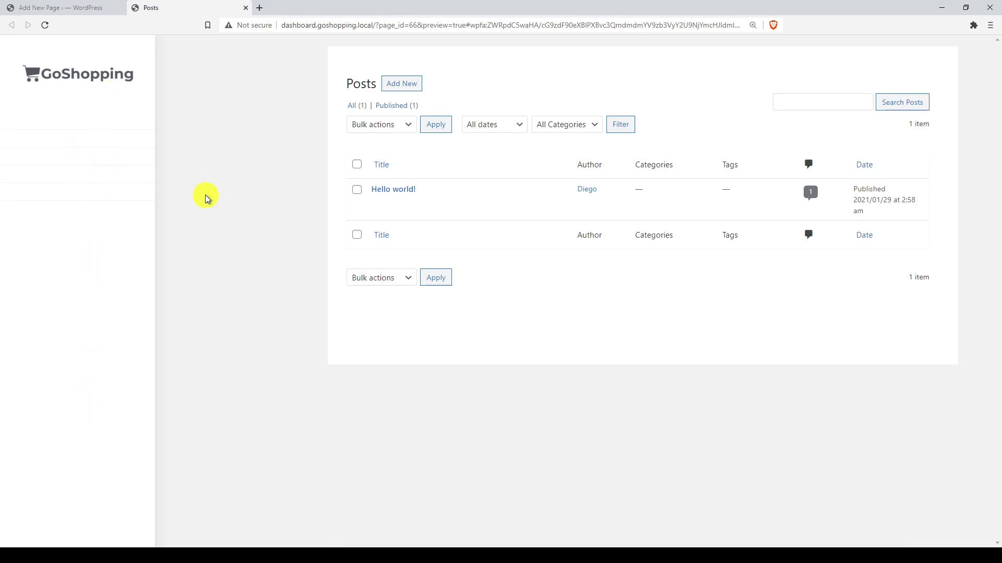
# From the page editor, open the customizer in a new tab
pyautogui.click(31, 8)
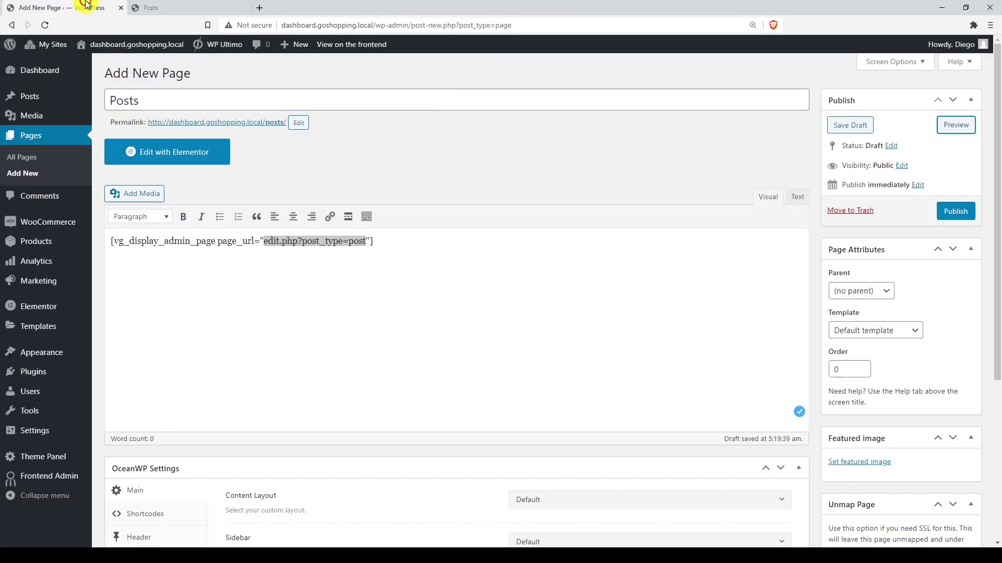
pyautogui.moveTo(42, 351)
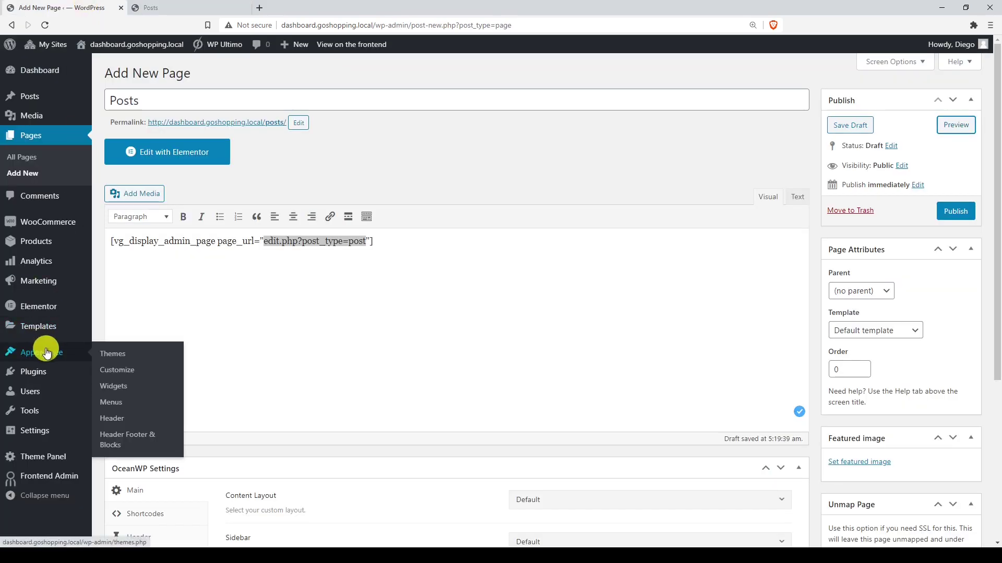
pyautogui.rightClick(121, 367)
pyautogui.click(145, 378)
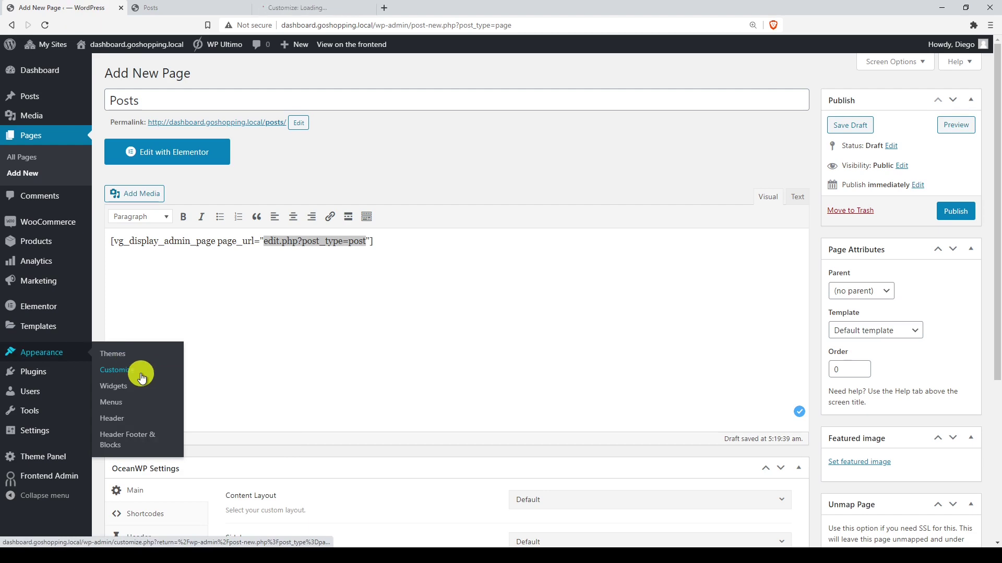
pyautogui.click(282, 6)
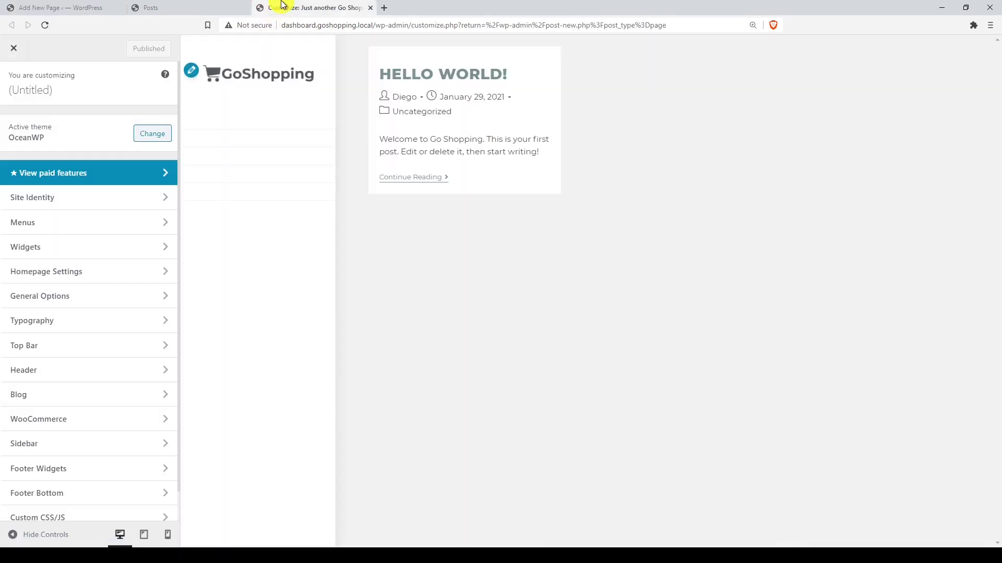
# Set the header's General position to Right and publish the change
pyautogui.click(103, 360)
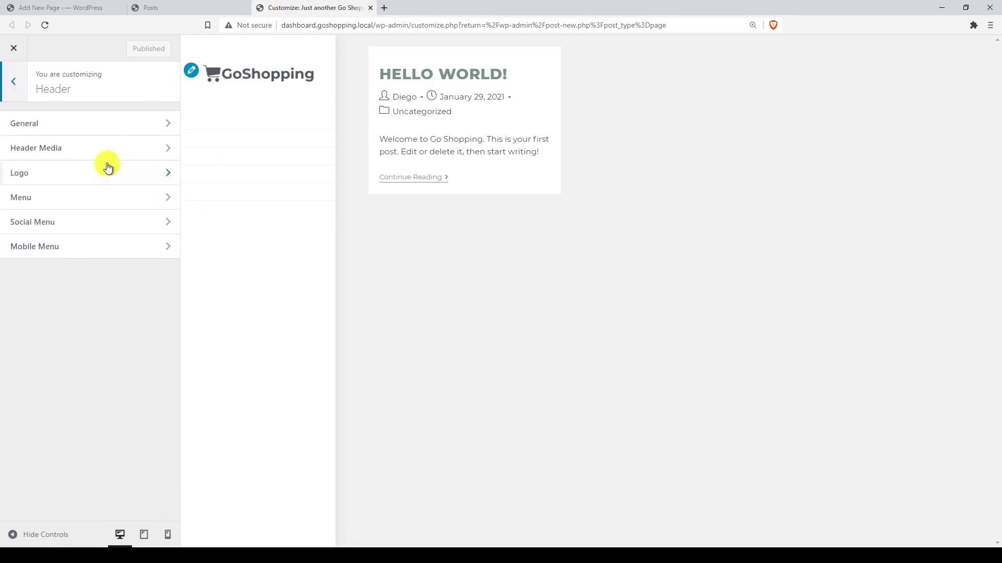
pyautogui.click(120, 125)
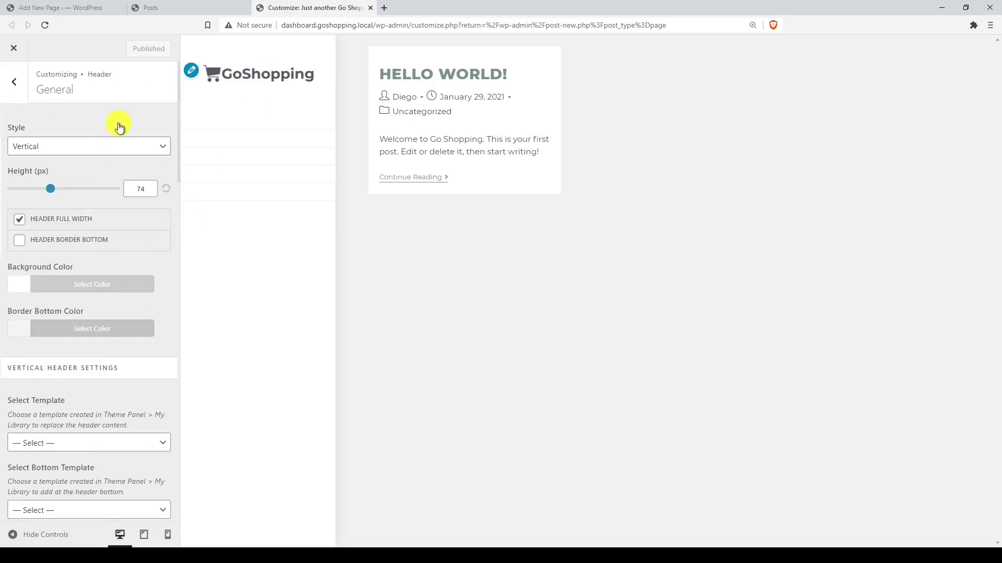
pyautogui.scroll(-4, 119, 127)
pyautogui.scroll(-8, 120, 128)
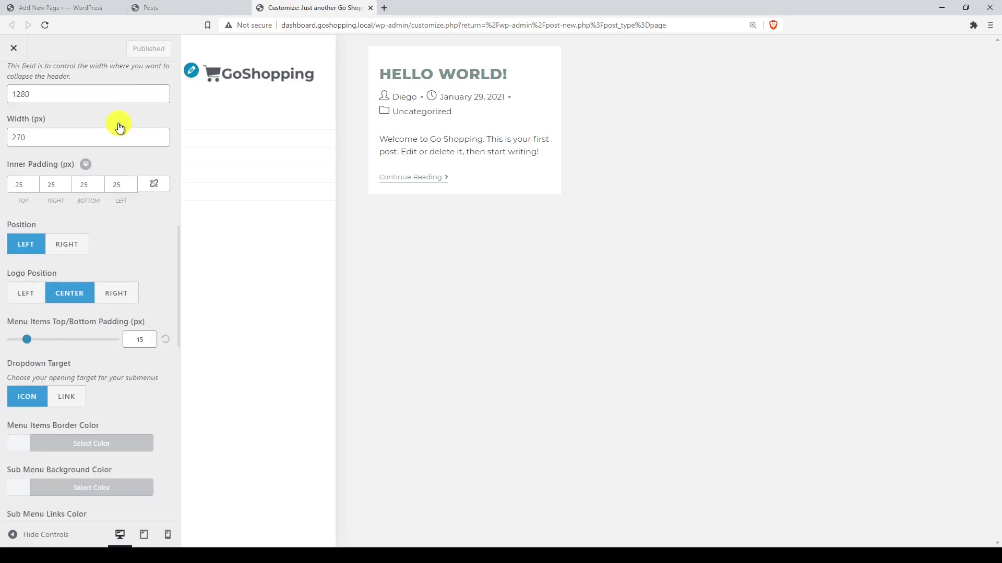
pyautogui.click(70, 245)
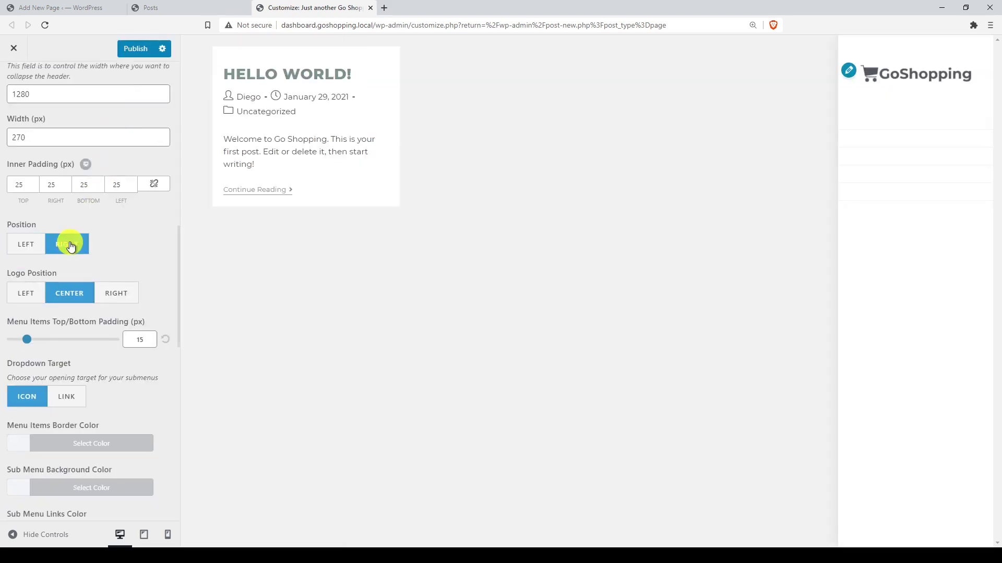
pyautogui.click(141, 49)
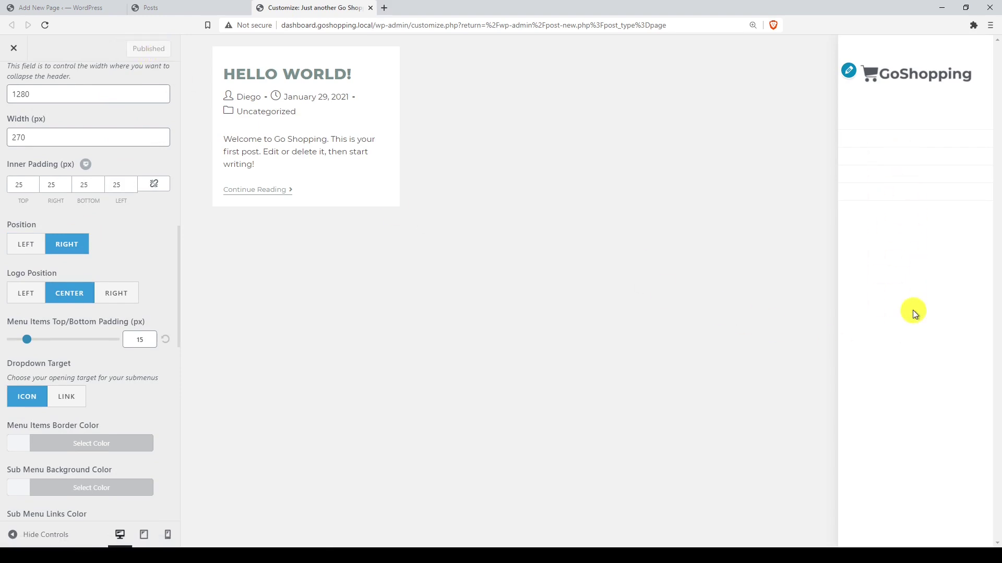
# Close the customizer and reload the Posts page preview
pyautogui.click(209, 8)
pyautogui.click(372, 8)
pyautogui.click(45, 25)
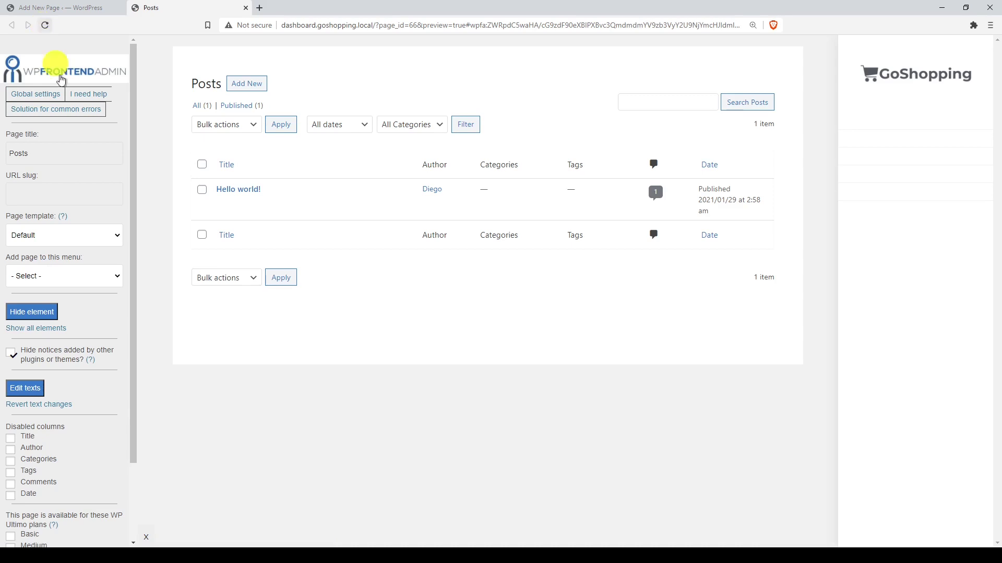
# Give the Posts page slug 'posts', keep the Default template, and add it to 'Menu'
pyautogui.click(72, 159)
pyautogui.moveTo(12, 151); pyautogui.dragTo(80, 153)
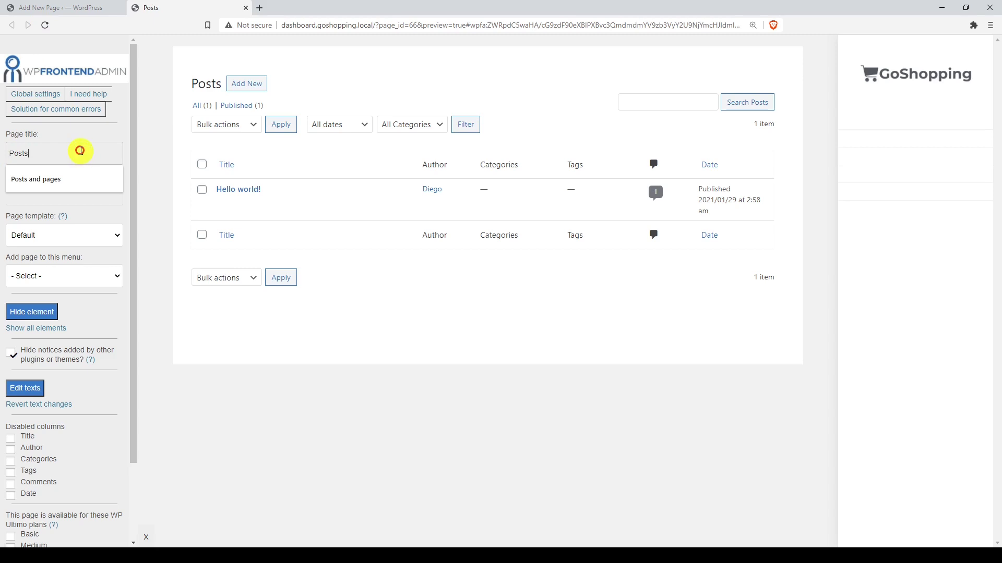
pyautogui.click(86, 134)
pyautogui.click(38, 195)
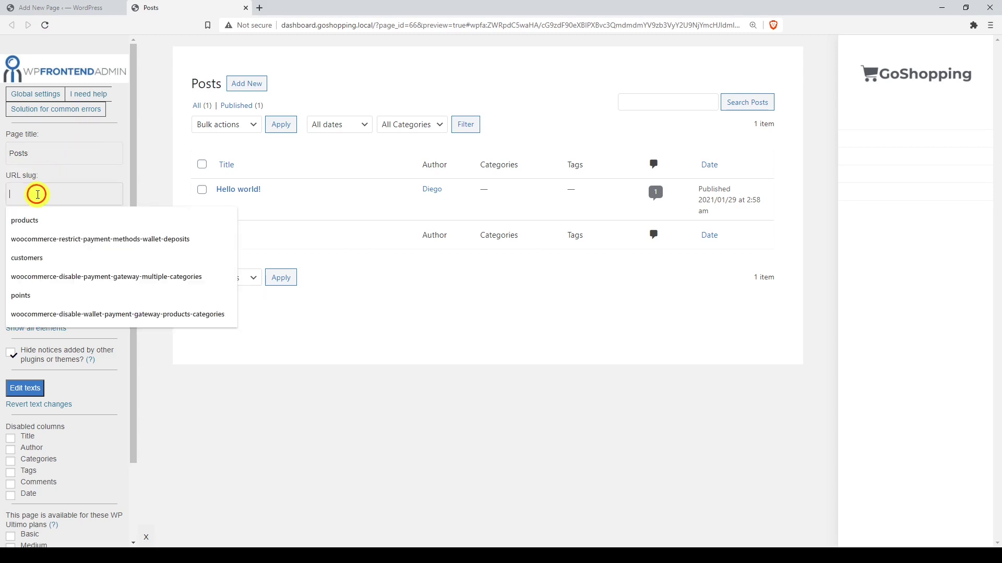
pyautogui.write('posts')
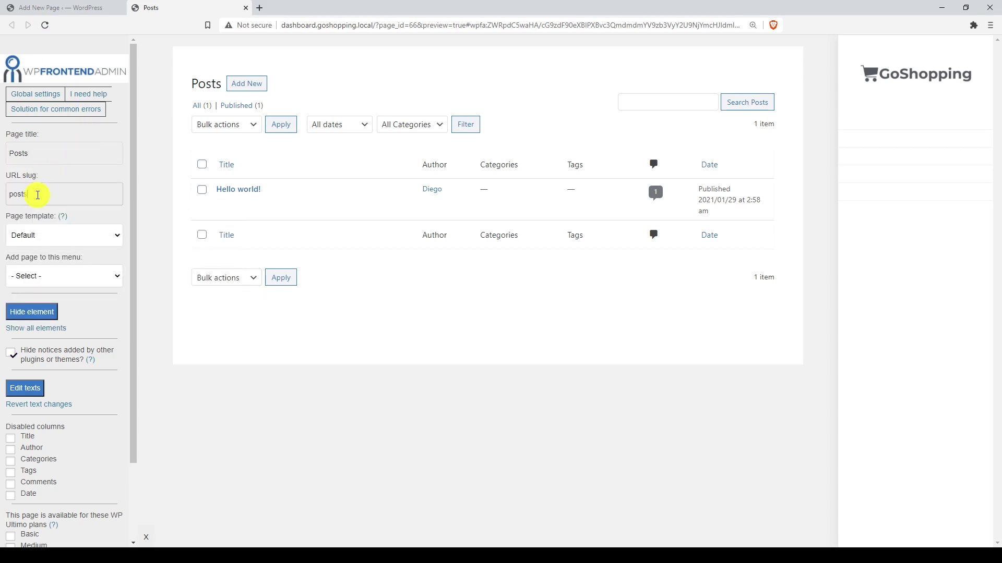
pyautogui.click(83, 236)
pyautogui.click(80, 252)
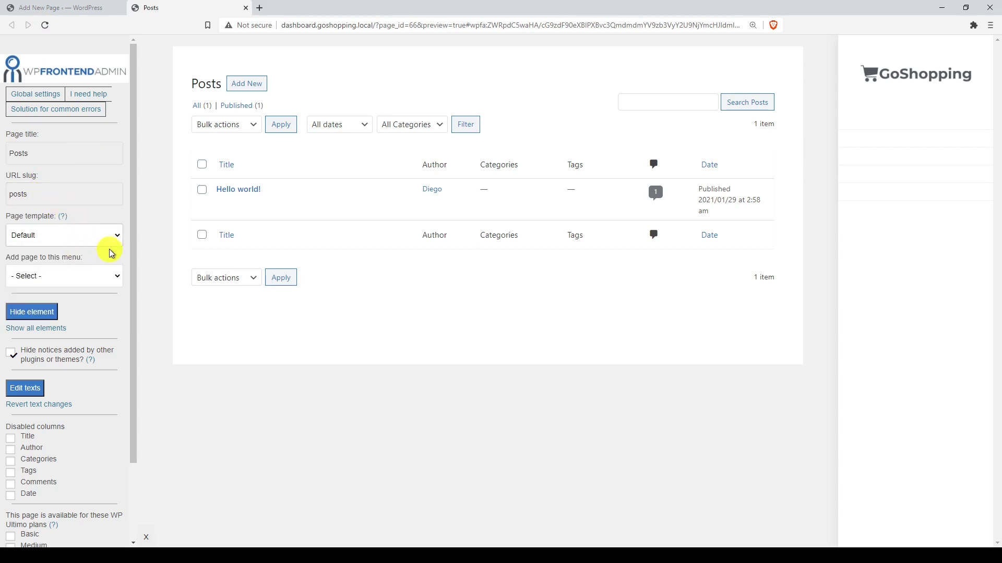
pyautogui.click(104, 278)
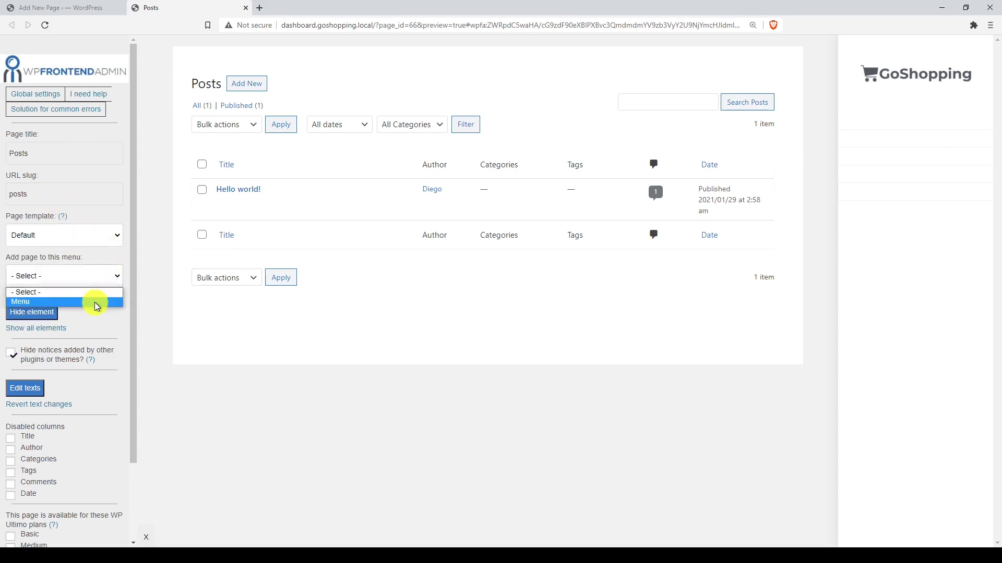
pyautogui.click(97, 302)
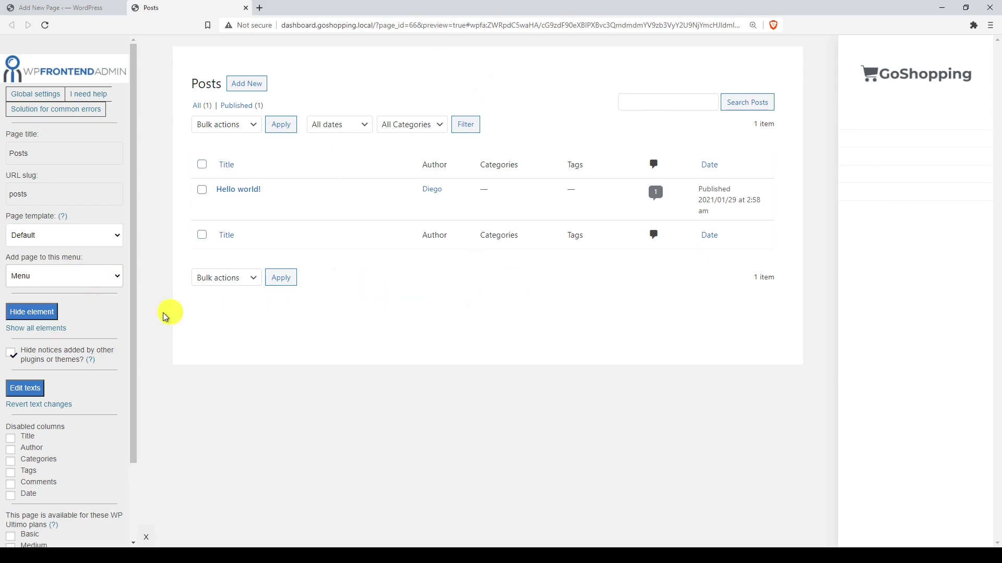
# Hide the lower Bulk actions row, leaving other plugins' notices hidden
pyautogui.click(37, 312)
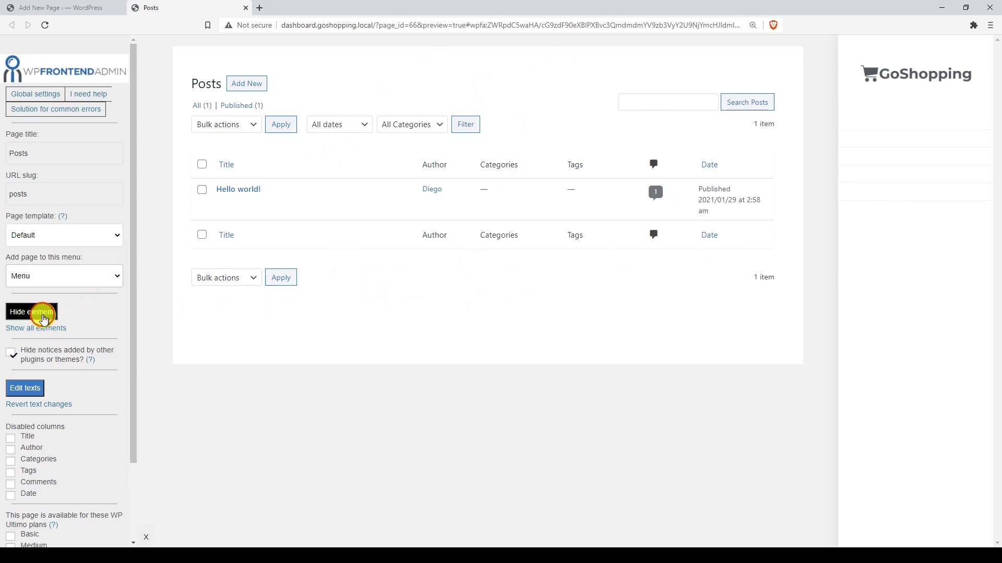
pyautogui.click(462, 278)
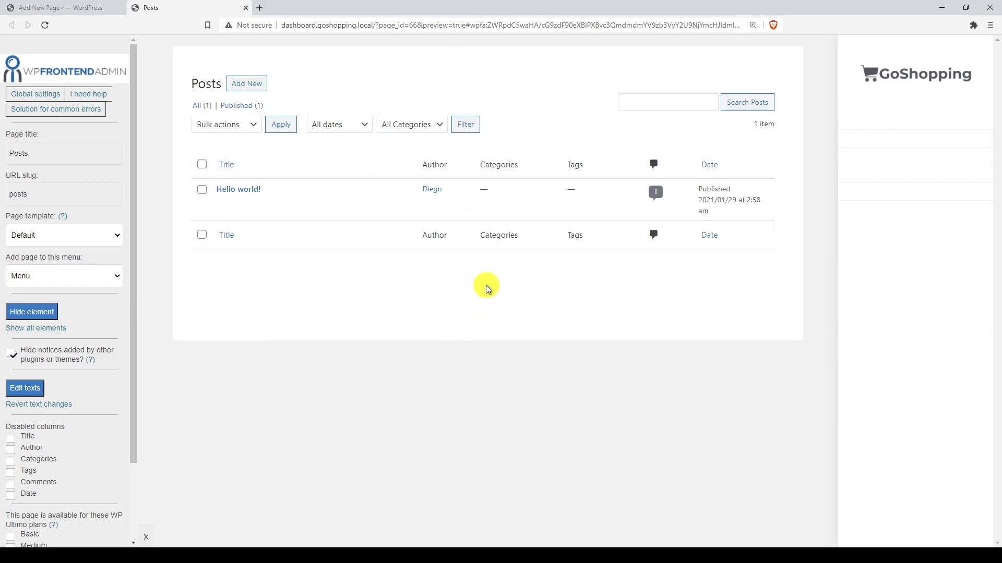
pyautogui.click(10, 354)
pyautogui.click(11, 355)
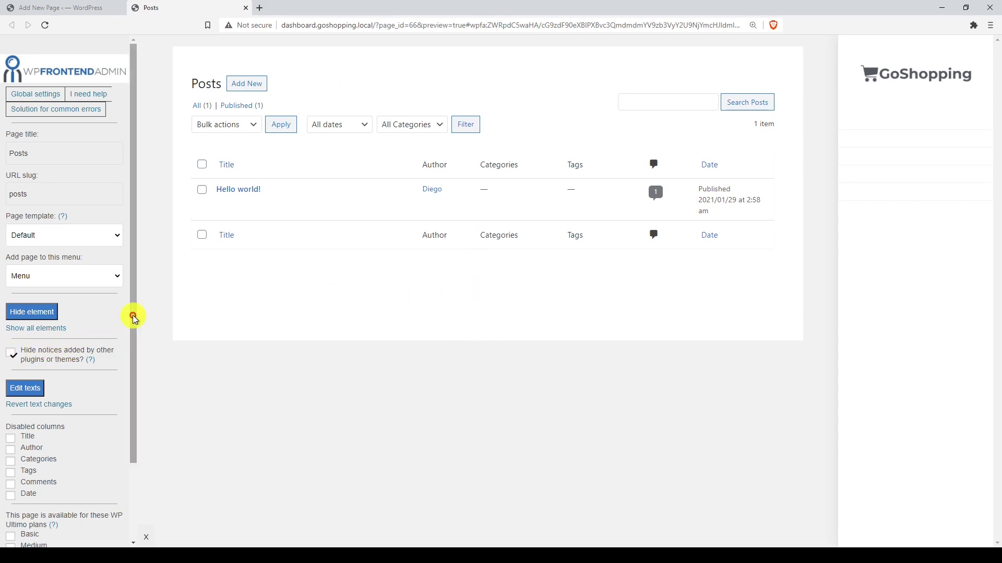
pyautogui.moveTo(136, 319); pyautogui.dragTo(134, 405)
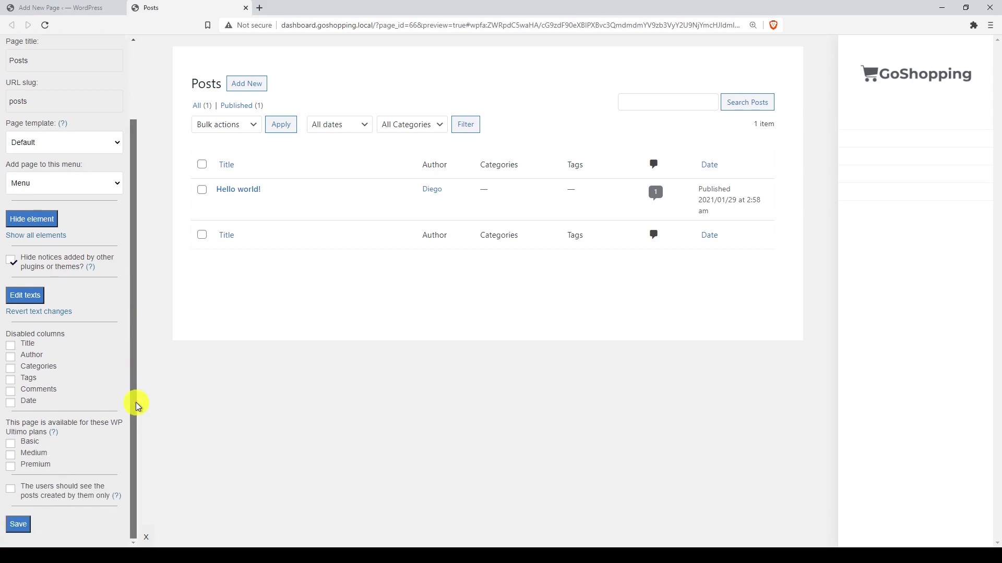
# Rename the list heading to 'My Posts' with Edit texts
pyautogui.click(35, 300)
pyautogui.click(202, 84)
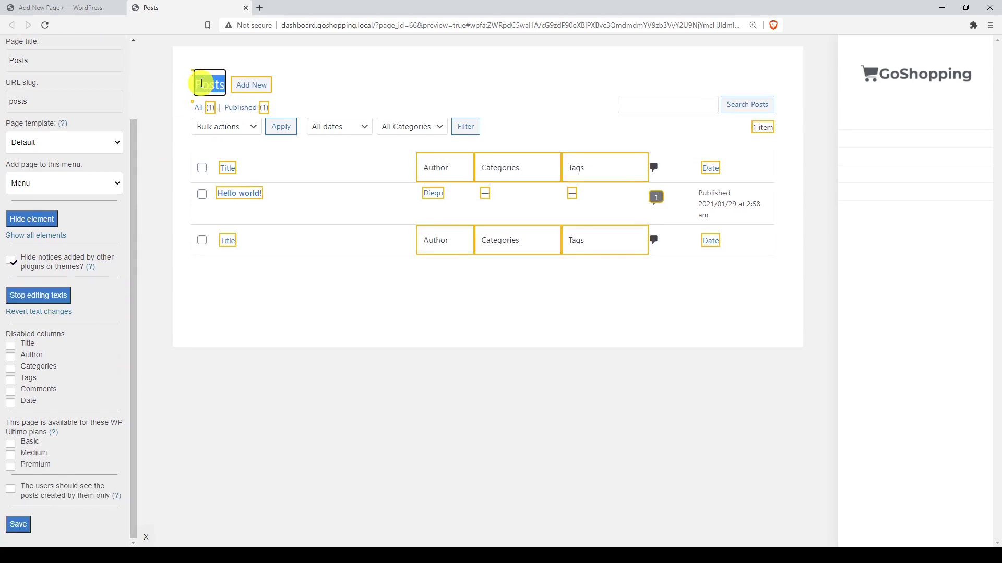
pyautogui.write('My Posts')
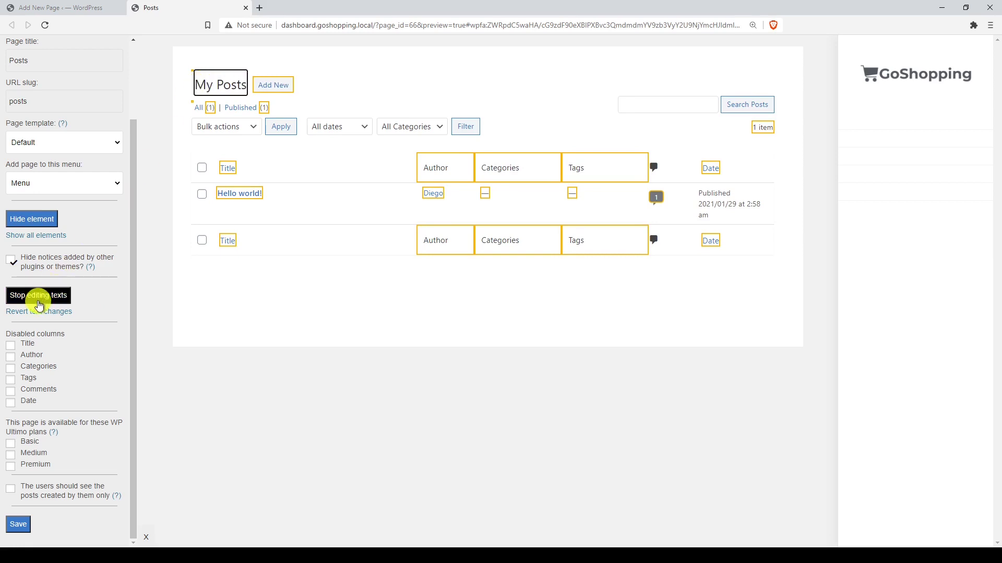
pyautogui.click(39, 301)
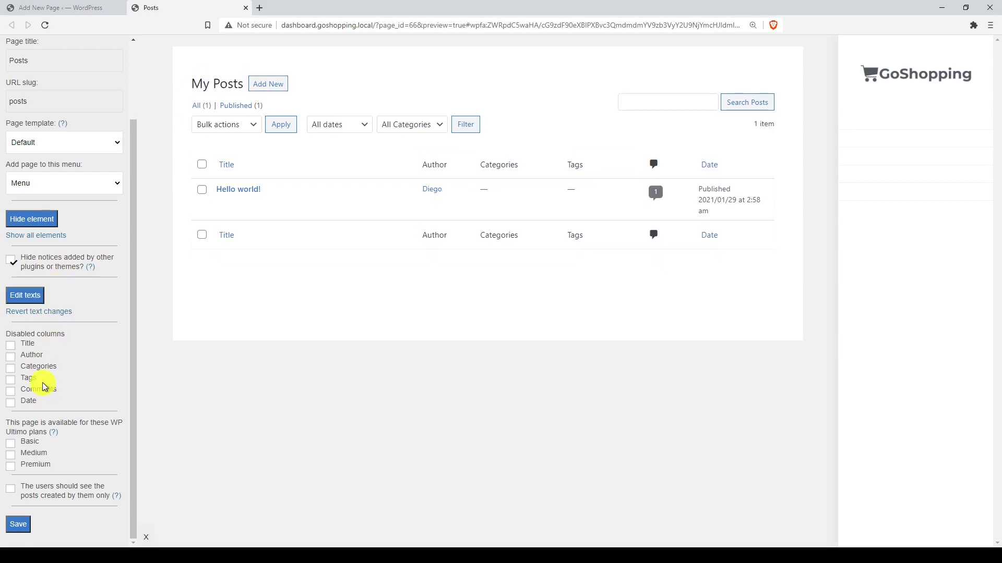
# Disable the Date and Tags columns, restrict users to their own posts, and save
pyautogui.click(10, 404)
pyautogui.click(10, 381)
pyautogui.click(37, 466)
pyautogui.click(38, 465)
pyautogui.click(53, 497)
pyautogui.click(23, 530)
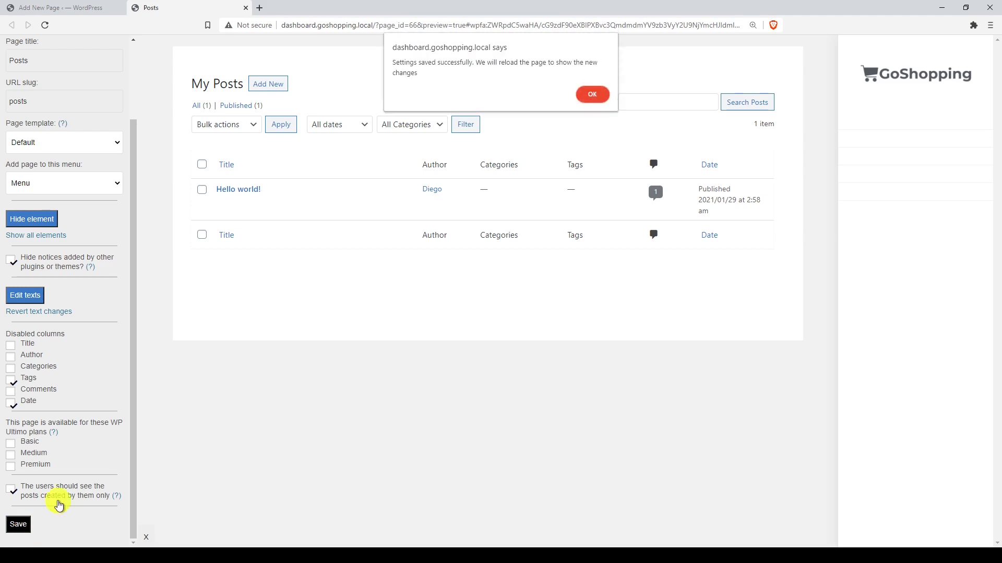
pyautogui.click(588, 101)
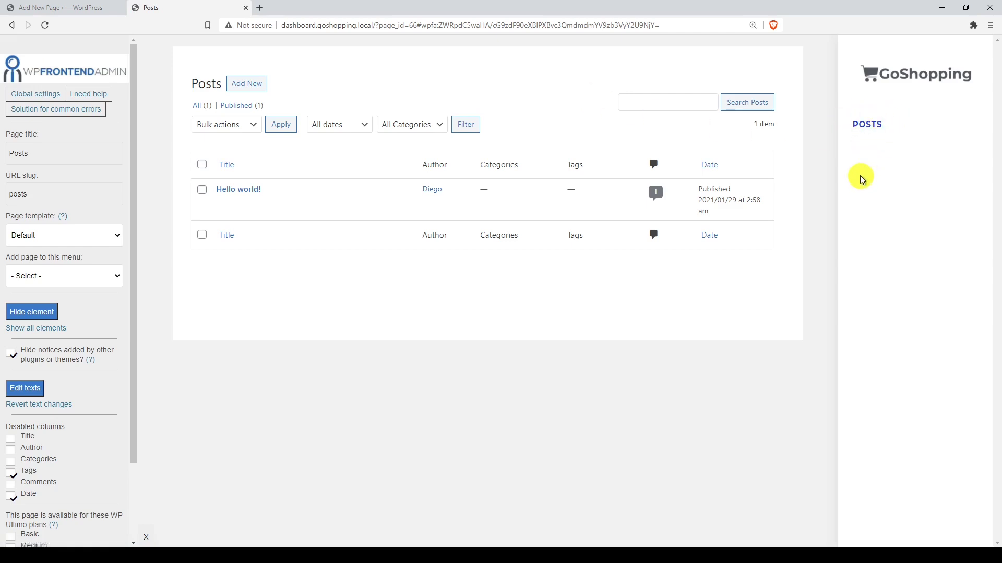
# On the Add New Post form, hide the Edit with Elementor button and OceanWP Settings box
pyautogui.click(256, 89)
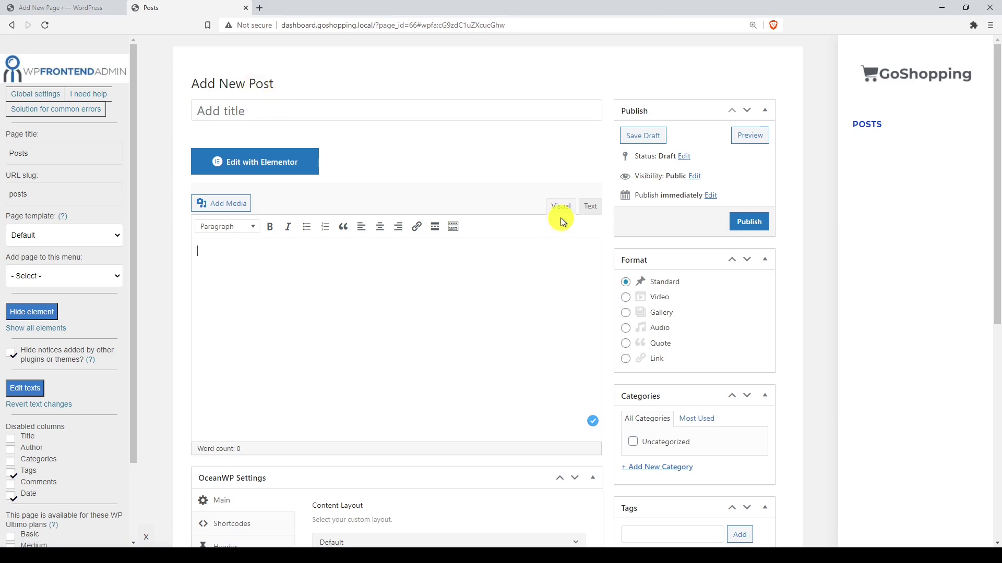
pyautogui.scroll(-8, 556, 224)
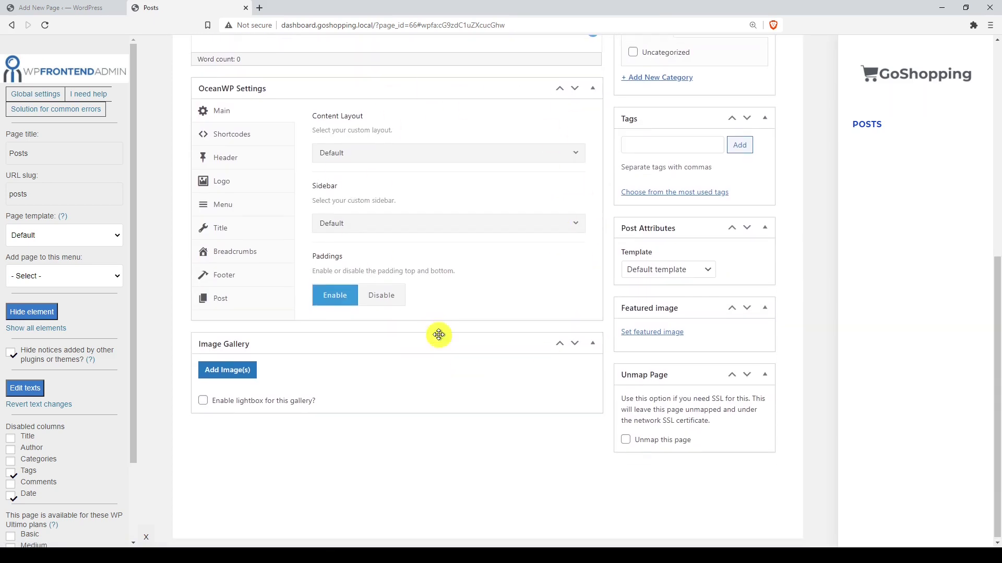
pyautogui.scroll(8, 440, 332)
pyautogui.click(31, 312)
pyautogui.click(346, 160)
pyautogui.click(47, 313)
pyautogui.scroll(-1, 423, 326)
pyautogui.scroll(-3, 423, 327)
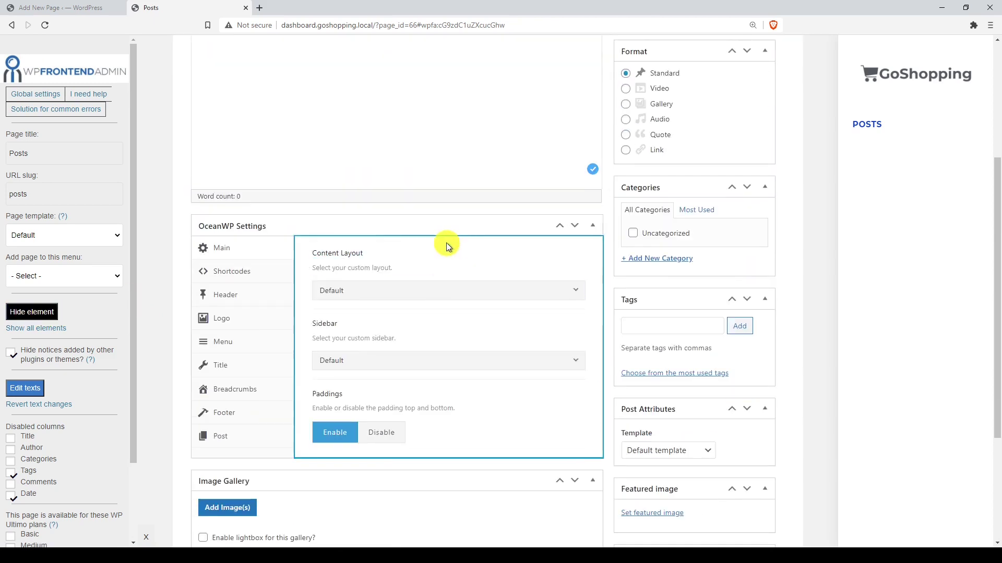
pyautogui.click(23, 312)
pyautogui.click(415, 293)
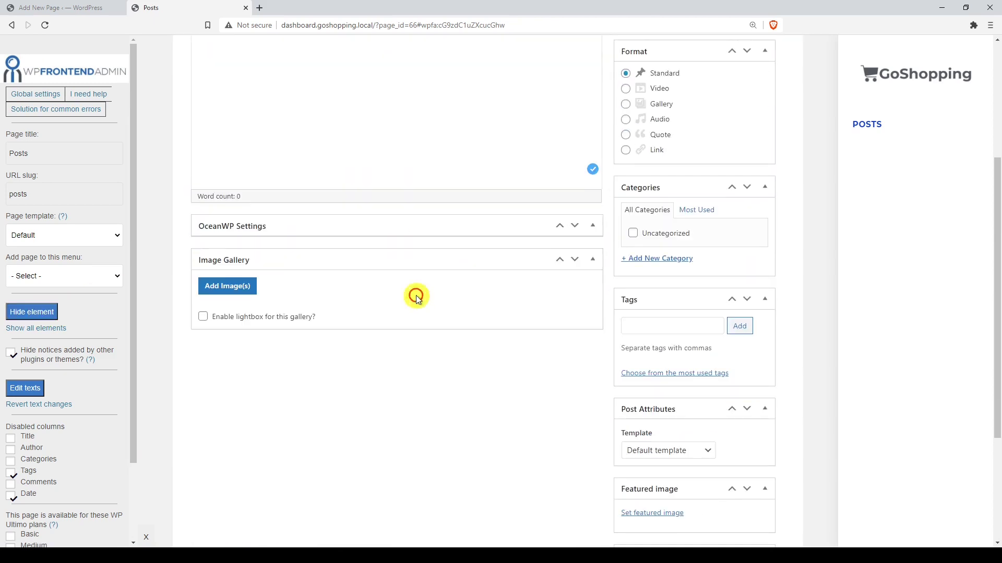
pyautogui.click(31, 312)
# Hide the Image Gallery box and its leftover arrow controls
pyautogui.click(369, 231)
pyautogui.click(31, 312)
pyautogui.click(374, 298)
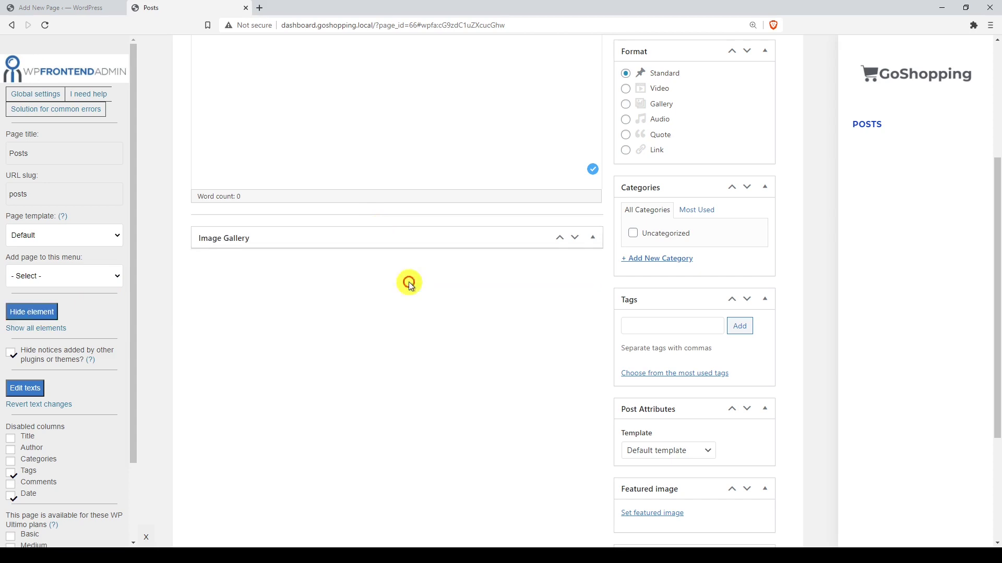
pyautogui.click(368, 232)
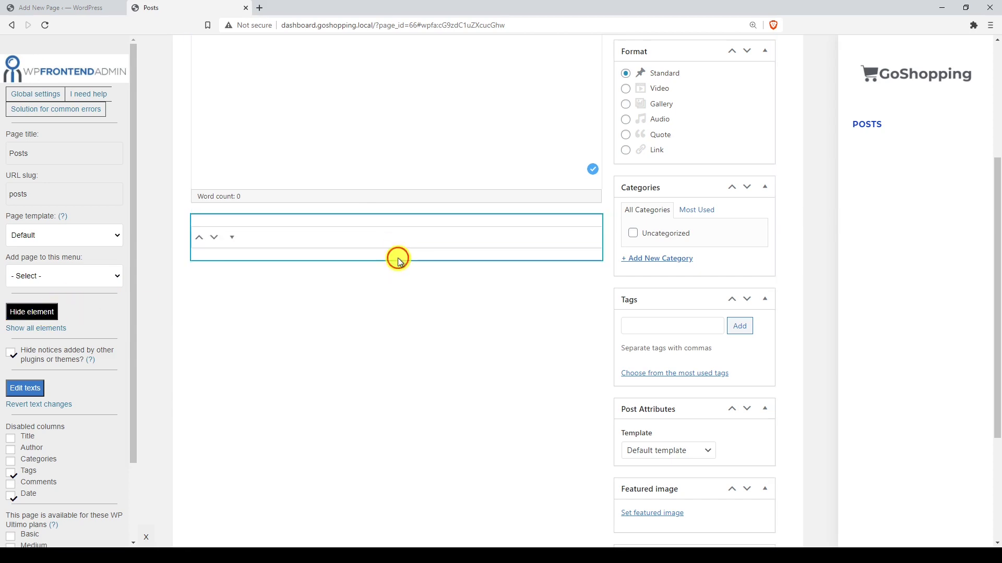
pyautogui.click(397, 246)
pyautogui.scroll(-3, 486, 292)
# Hide the Unmap Page, Featured image and Post Attributes boxes
pyautogui.click(32, 312)
pyautogui.click(684, 397)
pyautogui.click(32, 312)
pyautogui.click(702, 429)
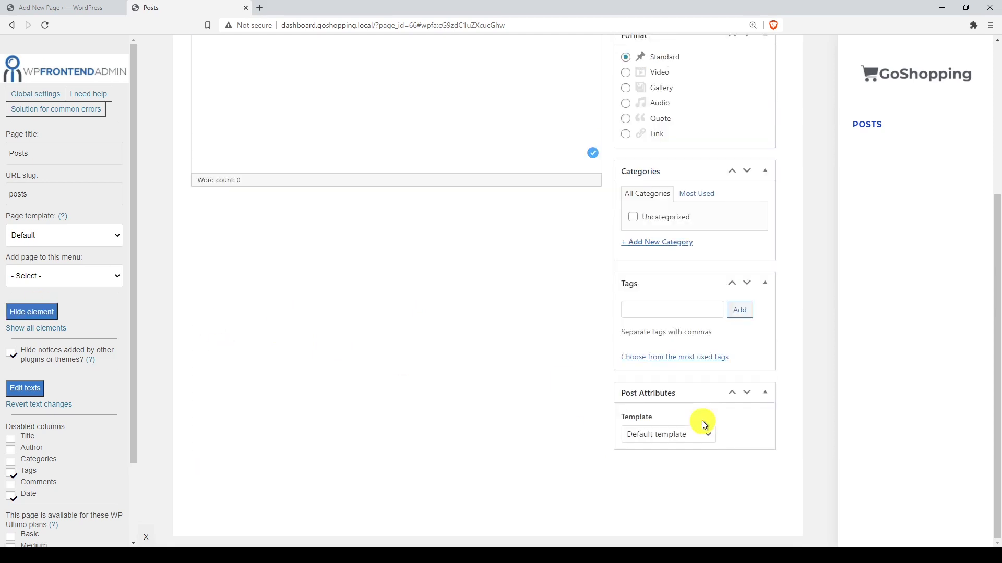
pyautogui.click(42, 312)
pyautogui.click(688, 405)
# Hide the Format box and the editor's Text tab, then save the form settings
pyautogui.scroll(3, 599, 396)
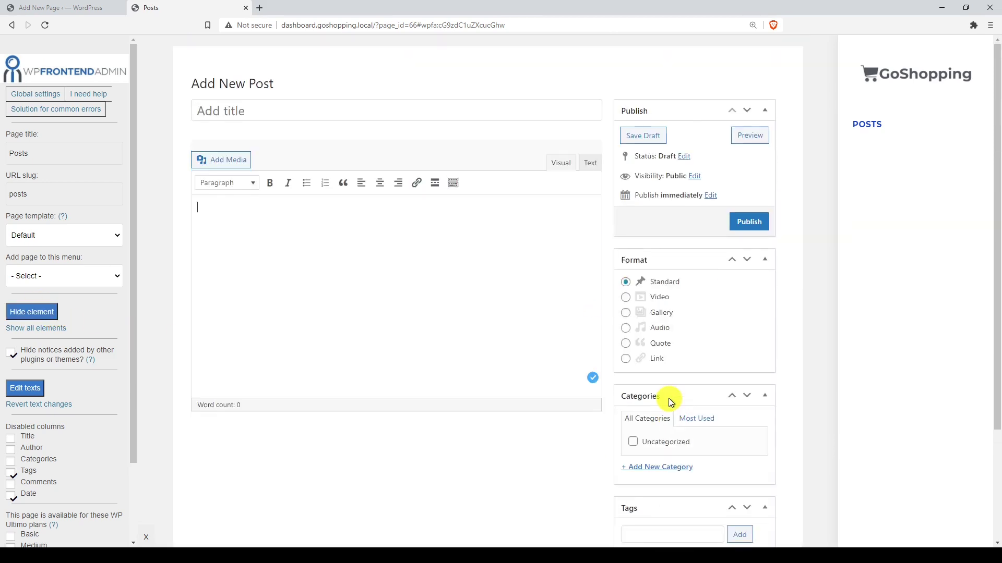
pyautogui.click(31, 310)
pyautogui.click(725, 296)
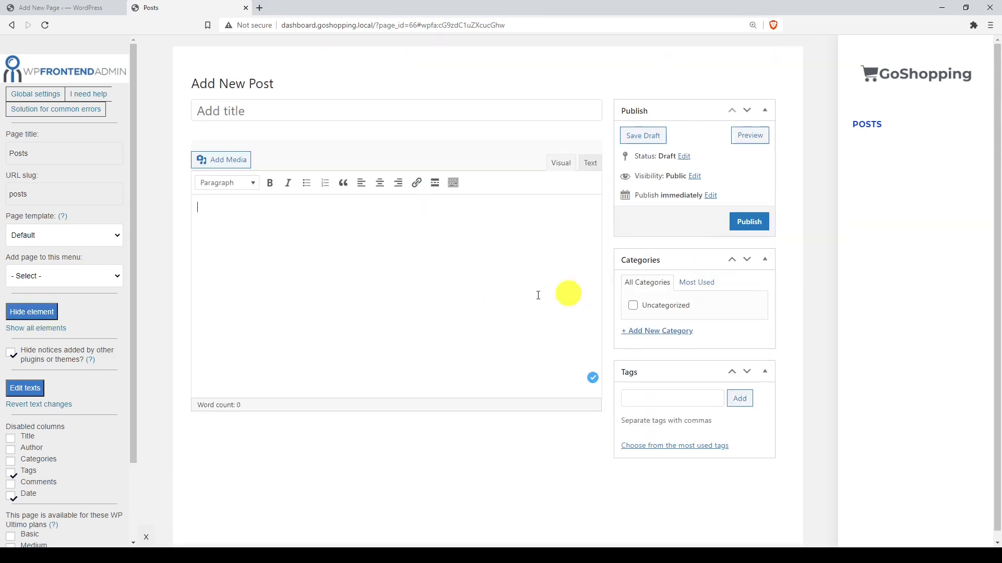
pyautogui.click(28, 312)
pyautogui.click(600, 158)
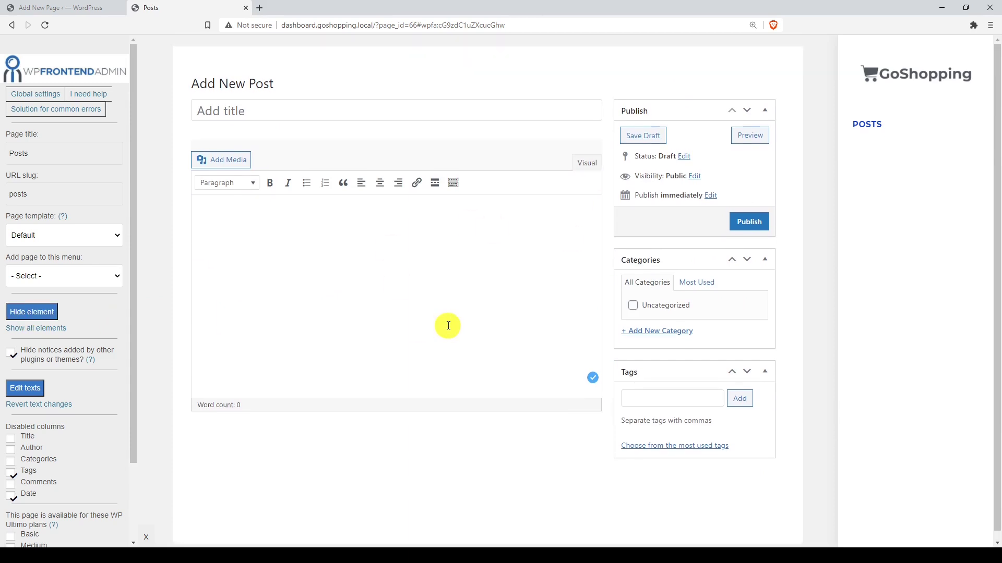
pyautogui.scroll(-2, 135, 358)
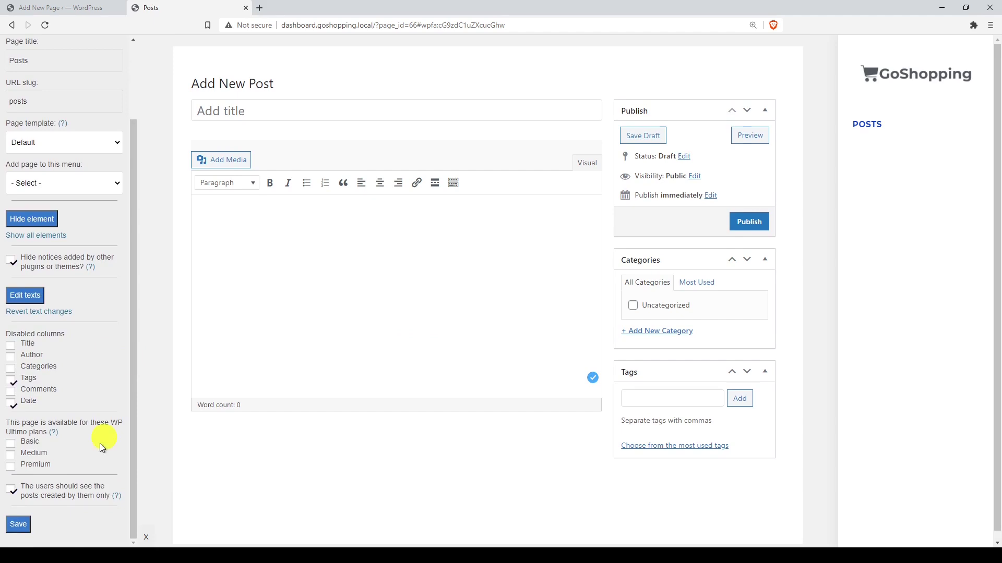
pyautogui.click(21, 525)
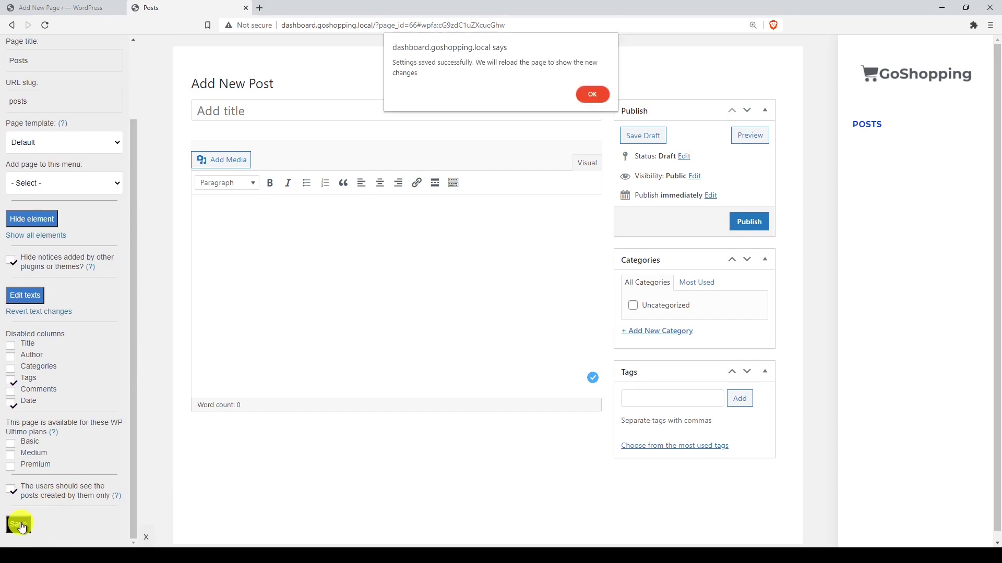
pyautogui.click(593, 93)
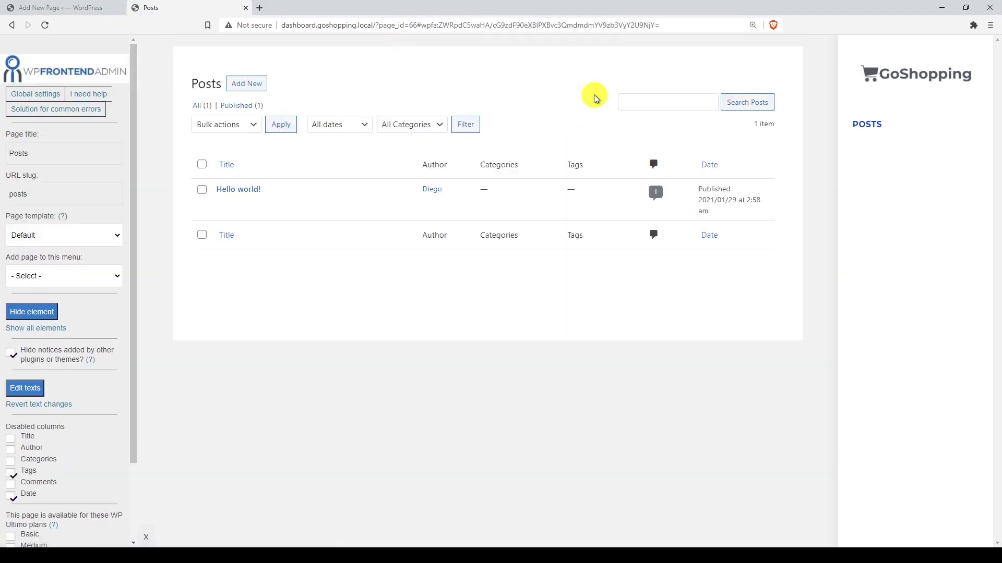
# Open the Hello world! post
pyautogui.click(233, 189)
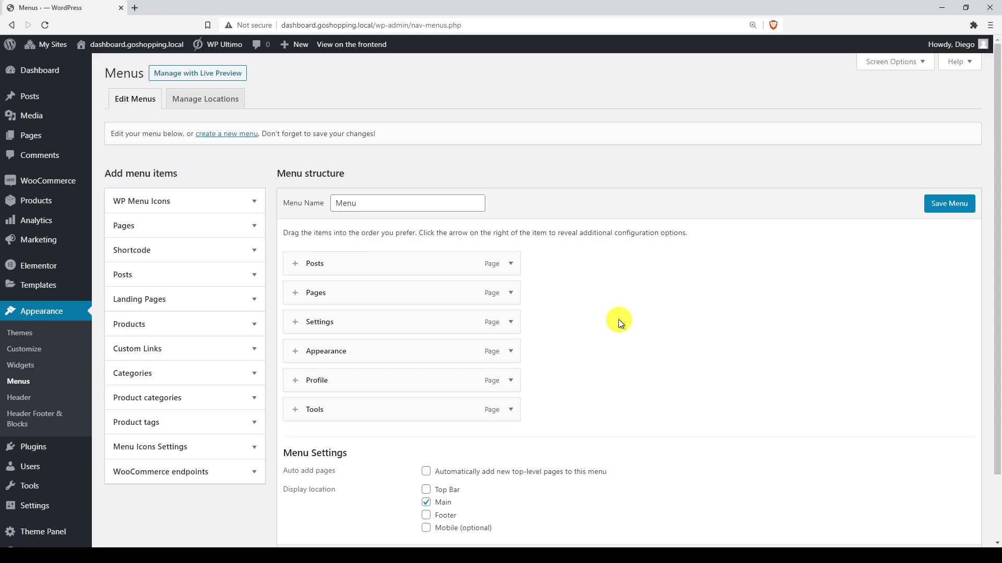
# Give Posts the write-blog Dashicon, keeping Hide Label at No
pyautogui.click(294, 263)
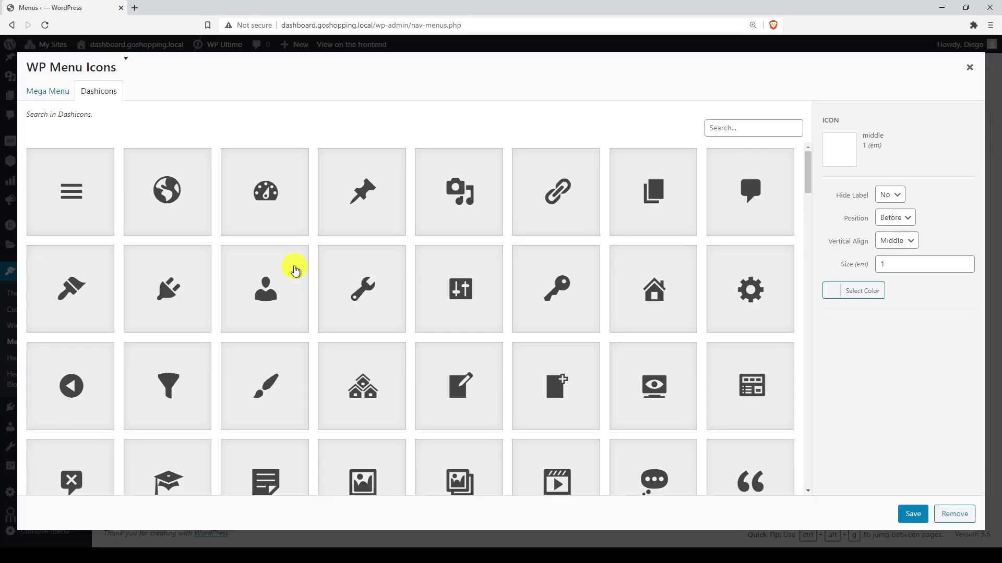
pyautogui.click(482, 380)
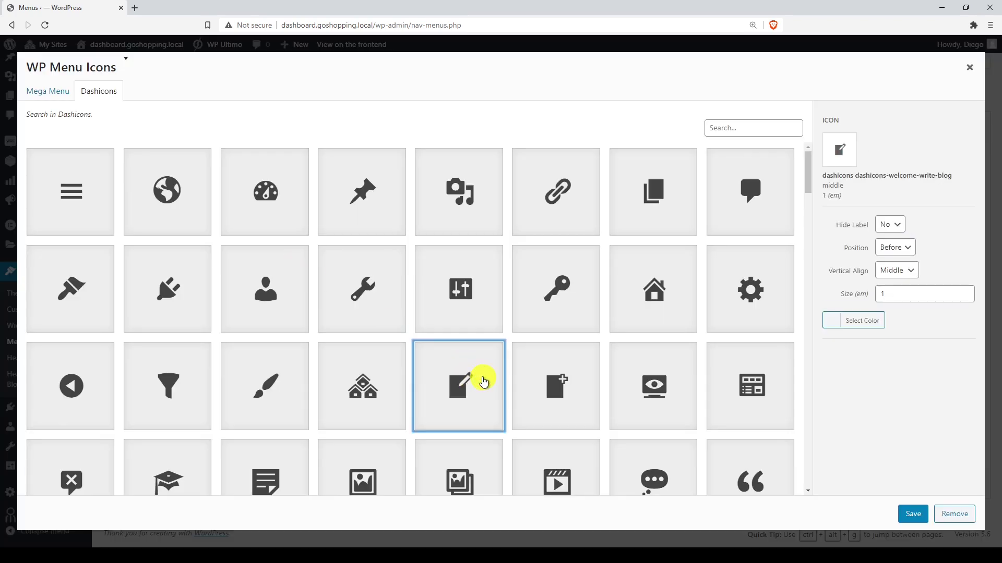
pyautogui.click(890, 224)
pyautogui.click(892, 241)
pyautogui.click(890, 224)
pyautogui.click(893, 234)
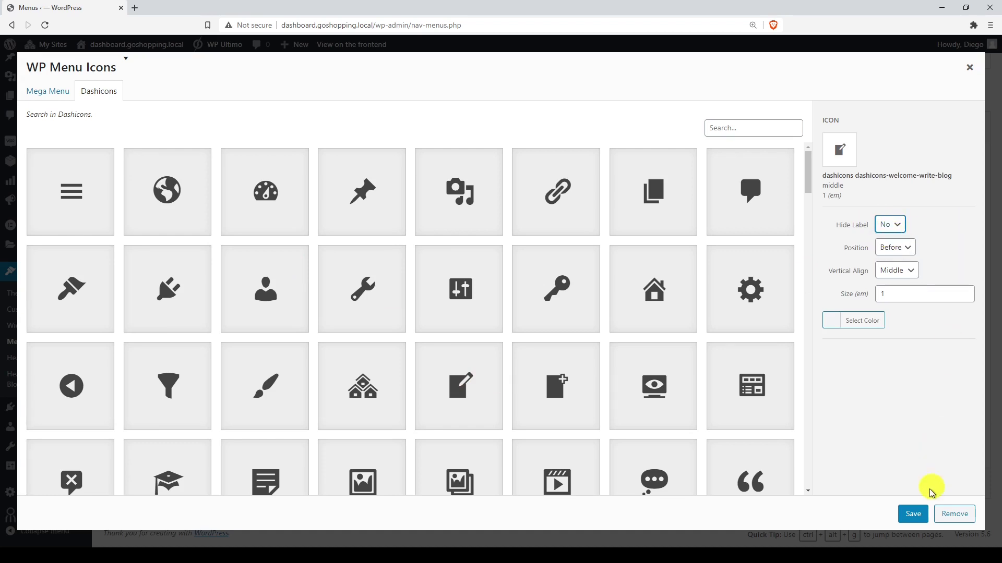
pyautogui.click(916, 511)
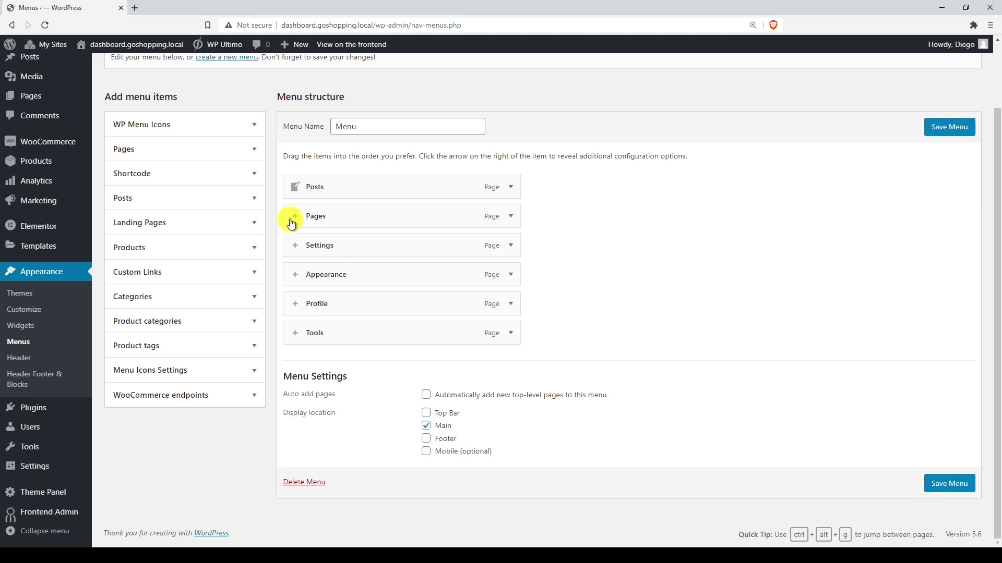
# Assign the pages icon to Pages and the gear icon to Settings
pyautogui.click(295, 216)
pyautogui.click(653, 191)
pyautogui.click(902, 520)
pyautogui.click(293, 242)
pyautogui.click(910, 513)
# Assign the paintbrush icon to Appearance, person icon to Profile, and wrench icon to Tools
pyautogui.click(295, 274)
pyautogui.click(265, 386)
pyautogui.click(913, 514)
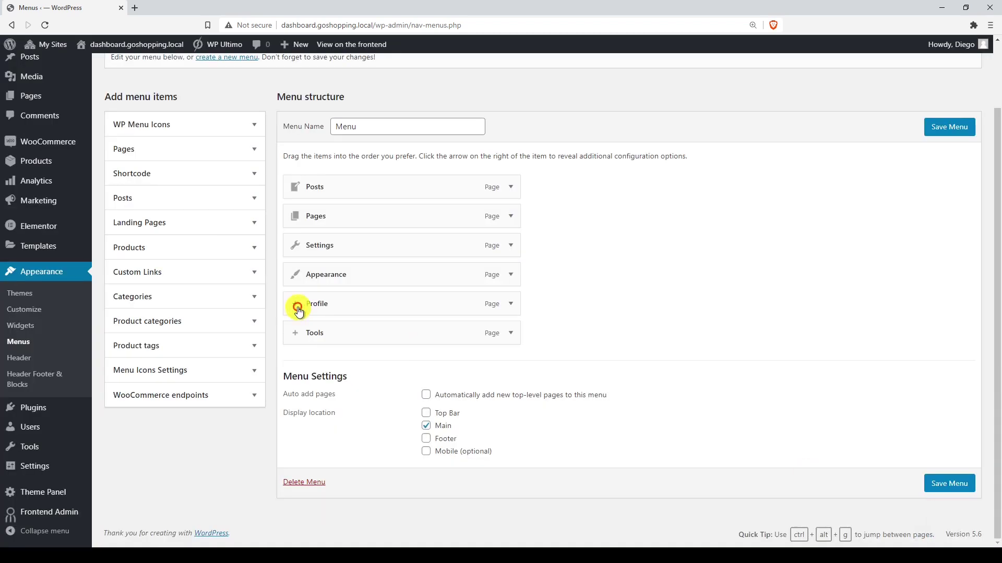
pyautogui.click(294, 304)
pyautogui.click(292, 307)
pyautogui.click(913, 512)
pyautogui.click(294, 334)
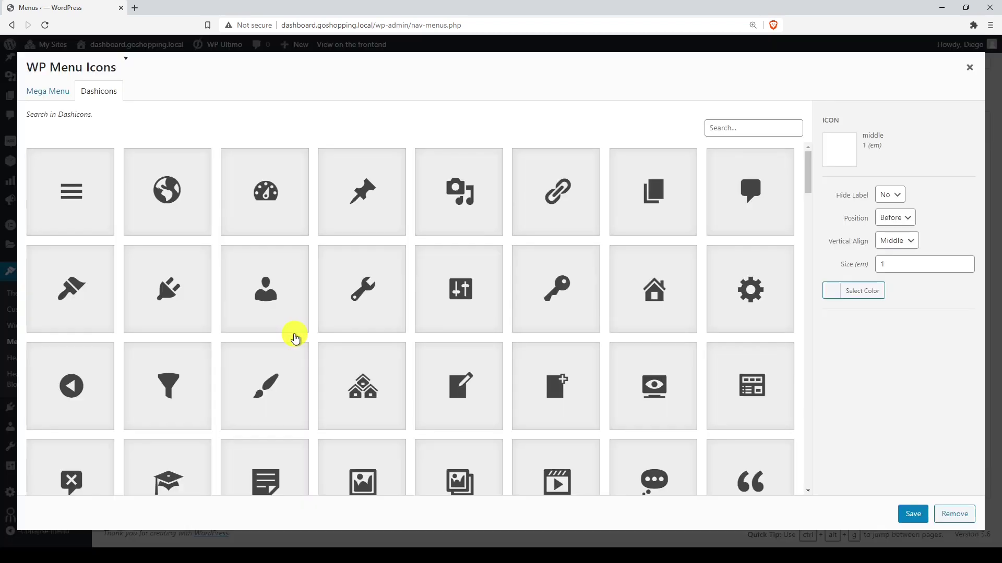
pyautogui.click(358, 286)
pyautogui.click(918, 512)
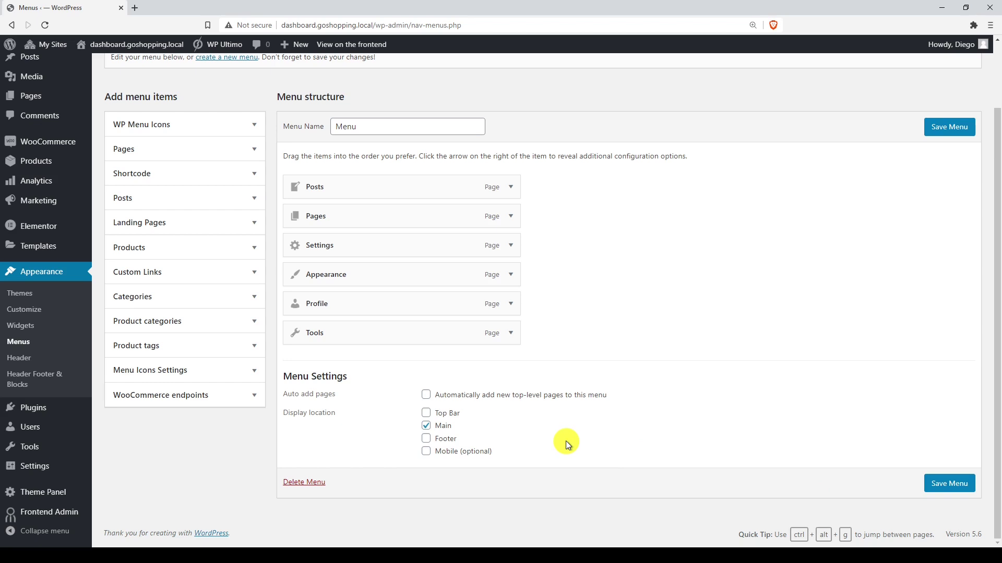
# Add a 'View My Site' custom link using the pasted my-site URL shortcode
pyautogui.click(255, 272)
pyautogui.click(201, 309)
pyautogui.write('[wp_frontend_admin_my_site_url]')
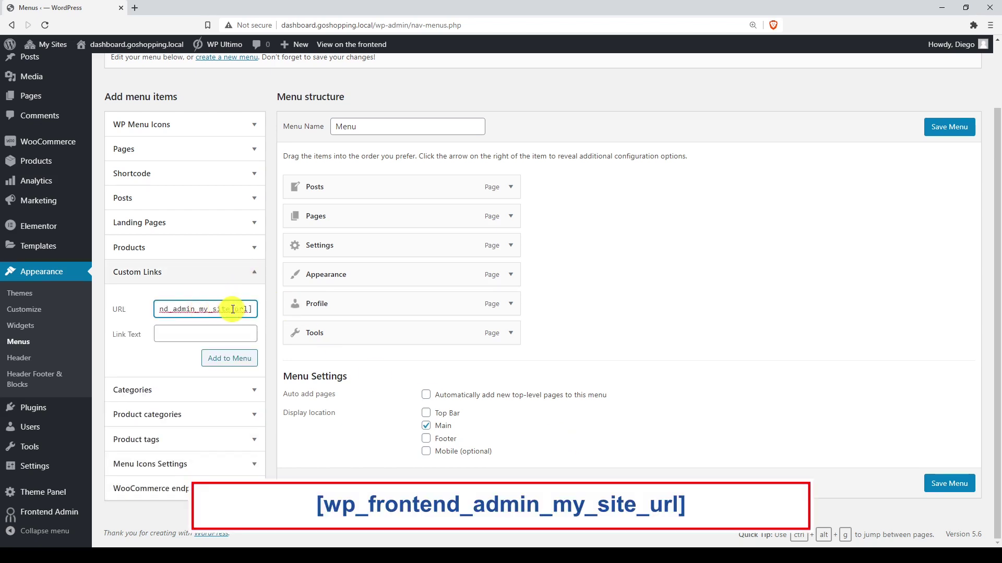
pyautogui.moveTo(250, 311); pyautogui.dragTo(133, 313)
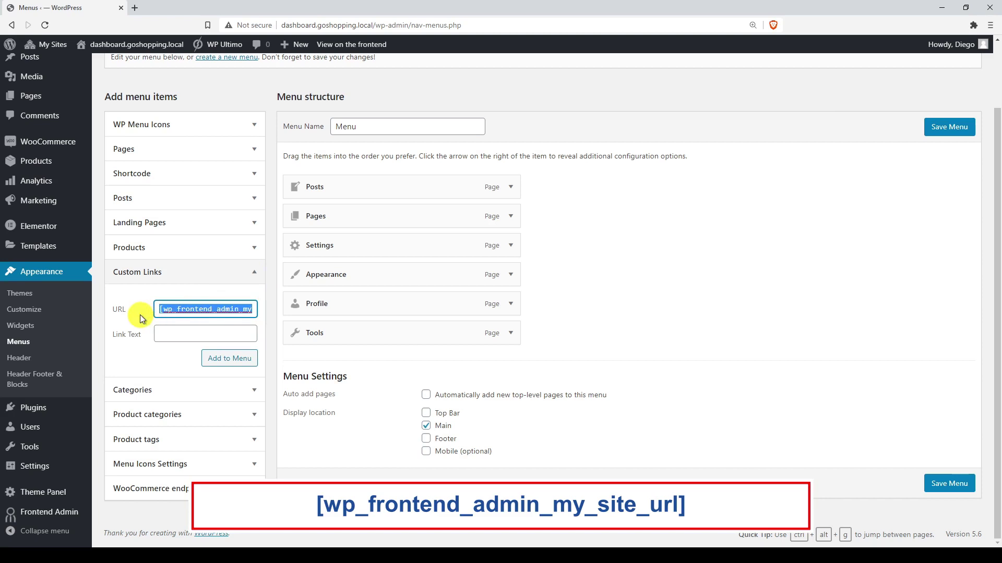
pyautogui.click(197, 332)
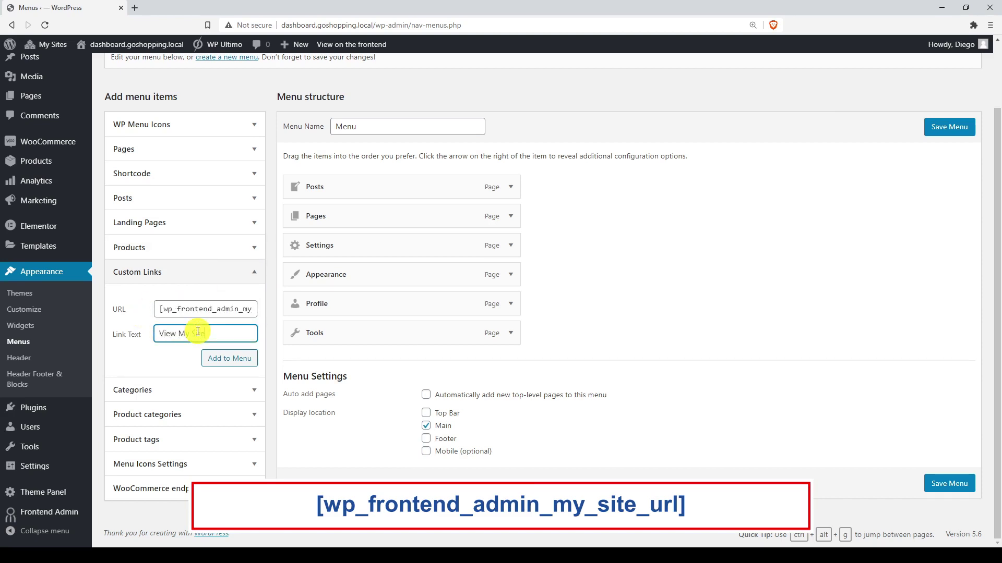
pyautogui.write('View My Site')
pyautogui.click(233, 358)
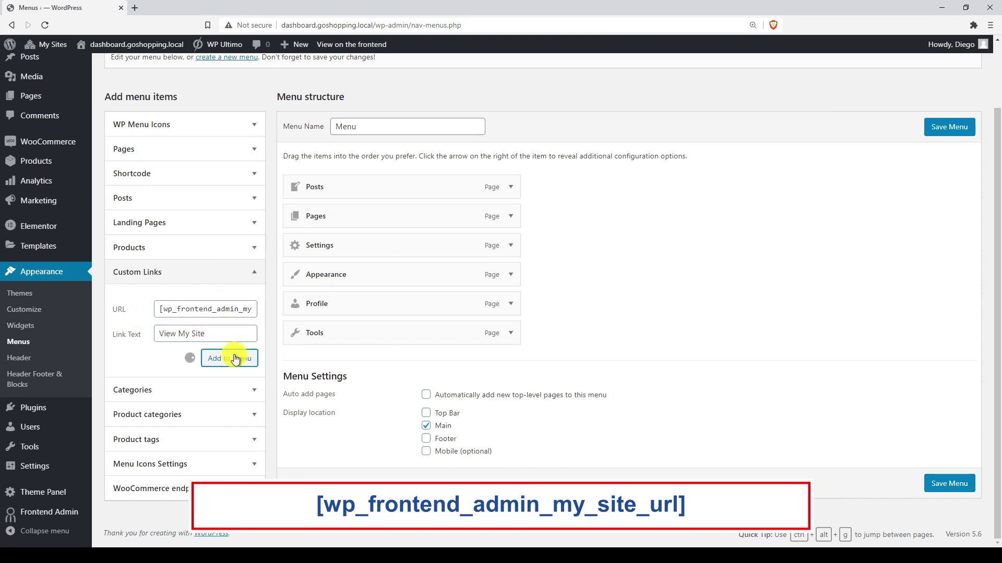
# Make View My Site open in a new tab and give it the monitor icon
pyautogui.click(509, 364)
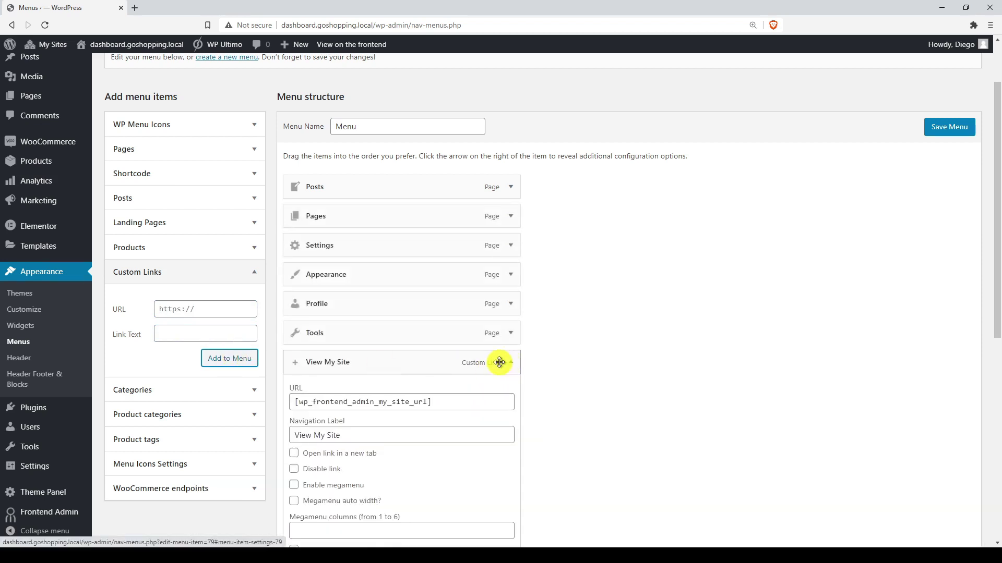
pyautogui.scroll(-2, 499, 362)
pyautogui.click(294, 348)
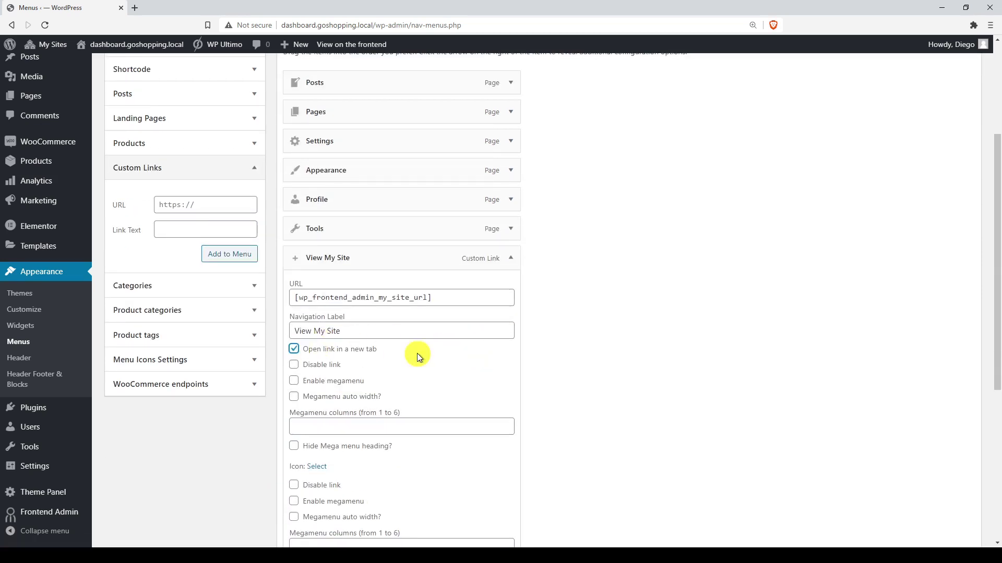
pyautogui.click(512, 265)
pyautogui.click(293, 331)
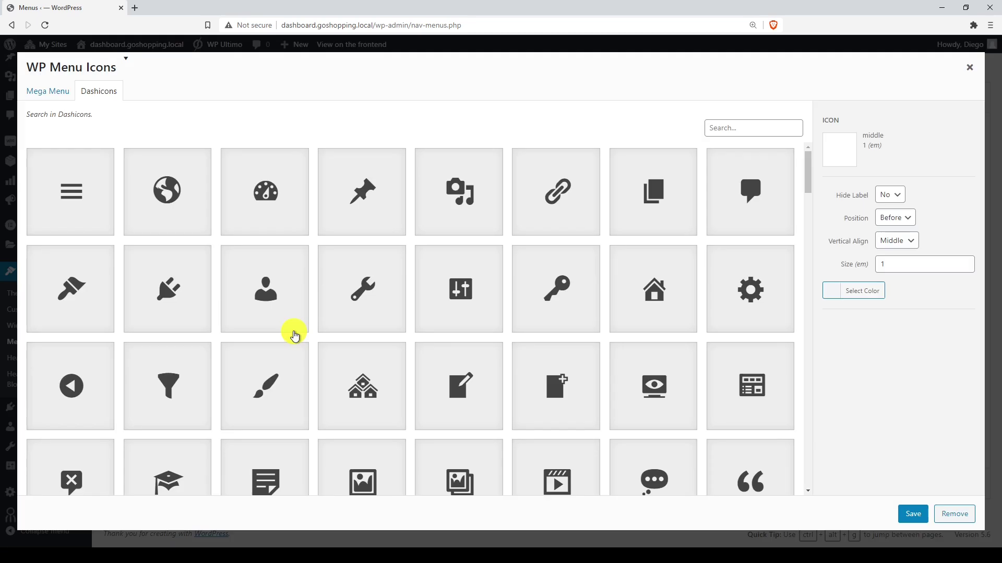
pyautogui.click(629, 366)
pyautogui.click(912, 513)
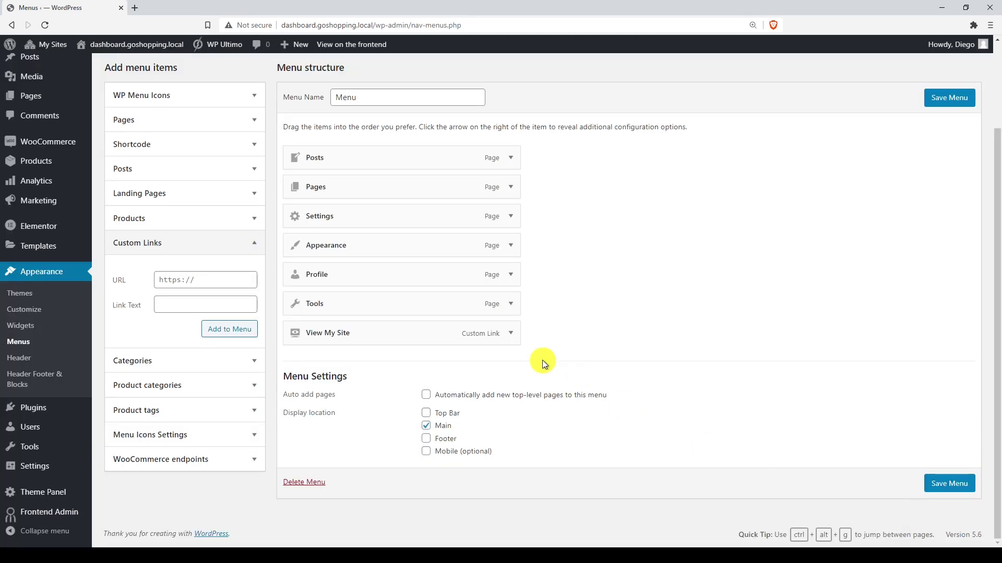
# Add a 'Log Out' custom link using the pasted logout URL shortcode
pyautogui.click(223, 281)
pyautogui.write('[vg_display_logout_url]')
pyautogui.moveTo(250, 280); pyautogui.dragTo(138, 280)
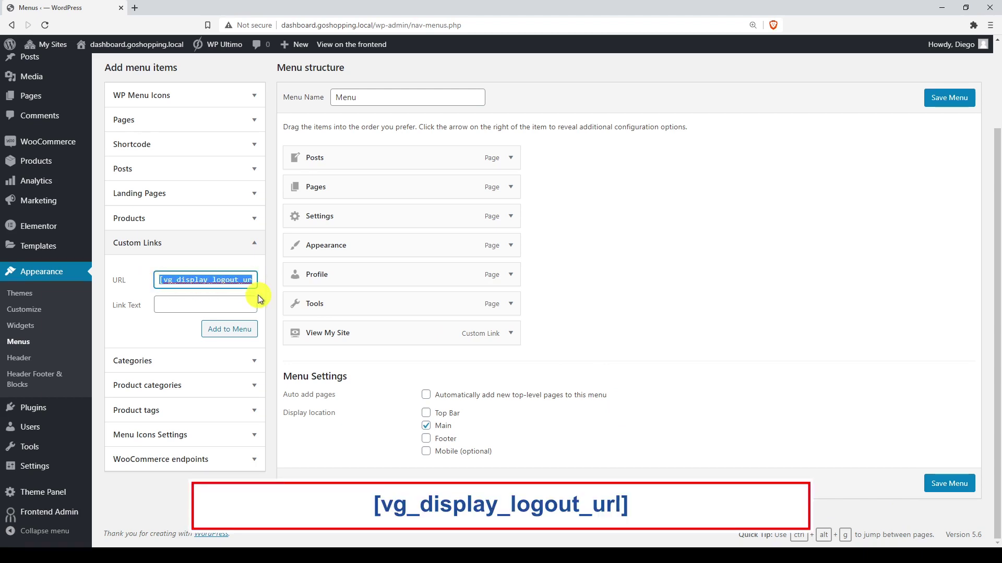
pyautogui.click(245, 306)
pyautogui.write('Log Out')
pyautogui.click(233, 333)
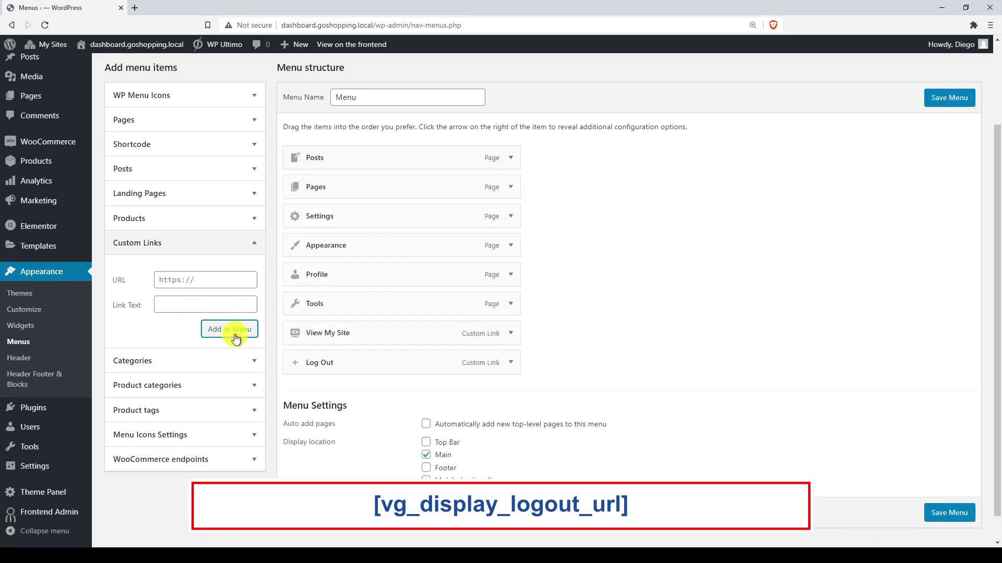
# Give Log Out the exit icon and save the menu
pyautogui.click(294, 365)
pyautogui.scroll(-20, 295, 367)
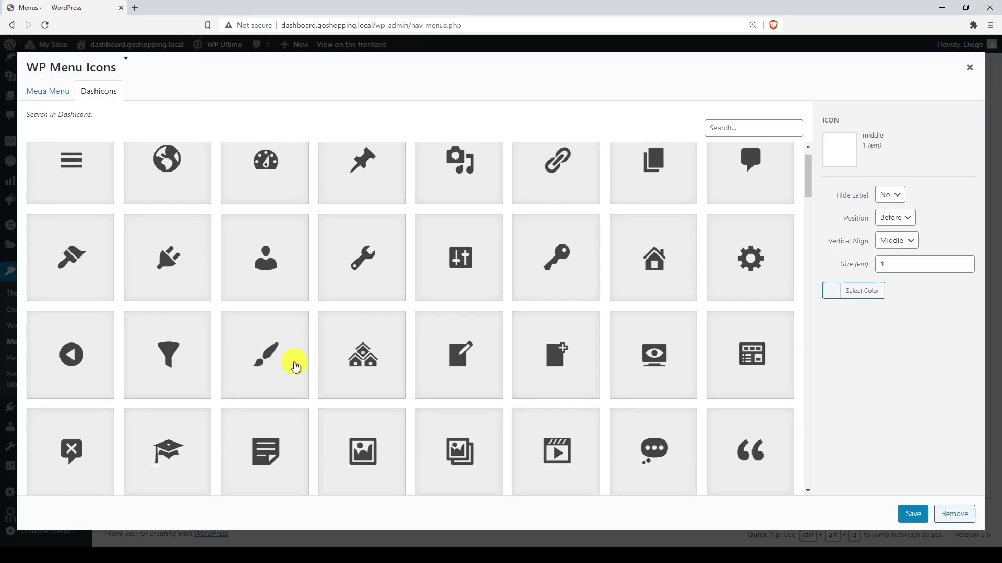
pyautogui.scroll(-3, 295, 367)
pyautogui.click(291, 363)
pyautogui.click(913, 514)
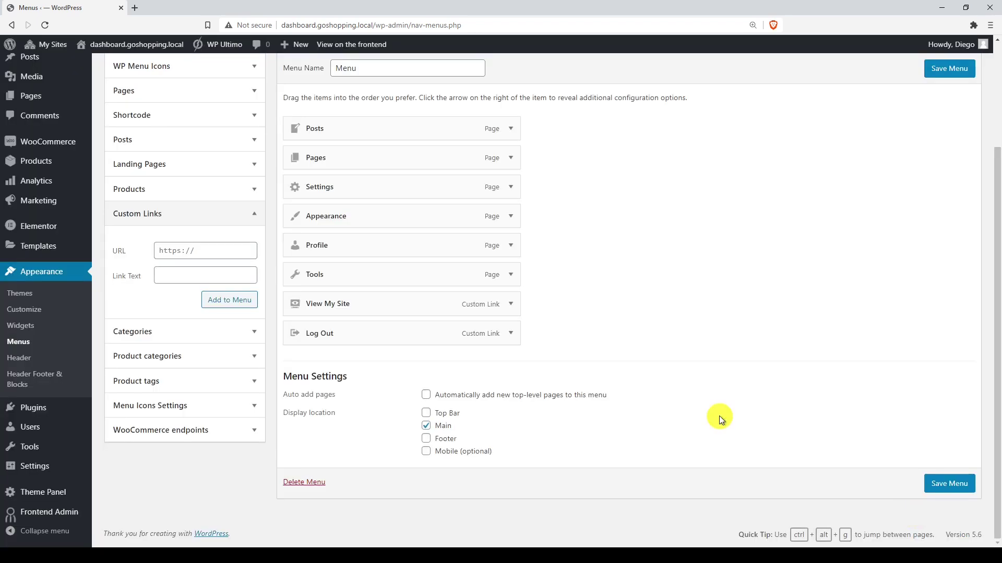
pyautogui.scroll(3, 718, 416)
pyautogui.click(944, 206)
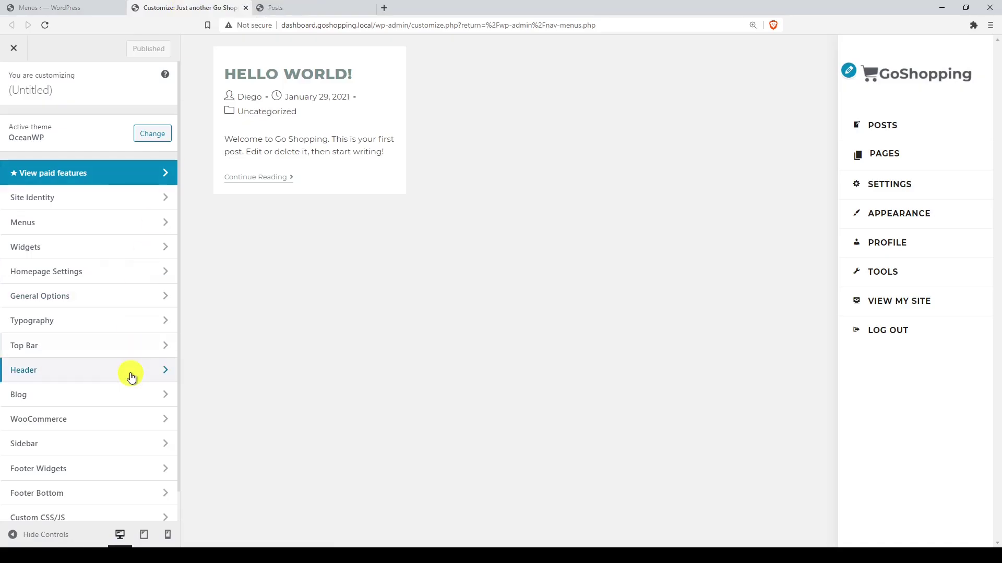
# Set Header > General position to Left and publish the change
pyautogui.click(131, 376)
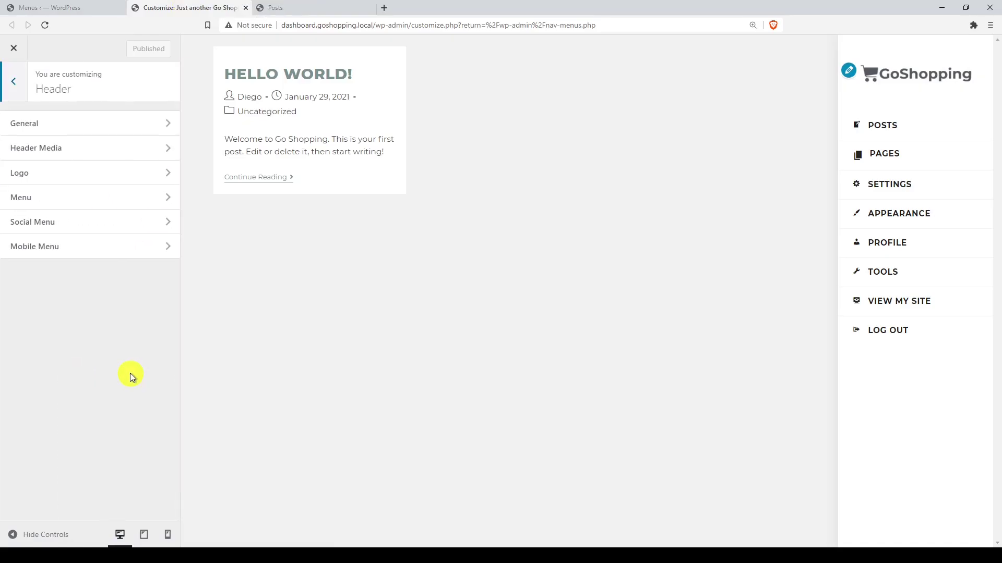
pyautogui.click(112, 123)
pyautogui.scroll(-4, 114, 125)
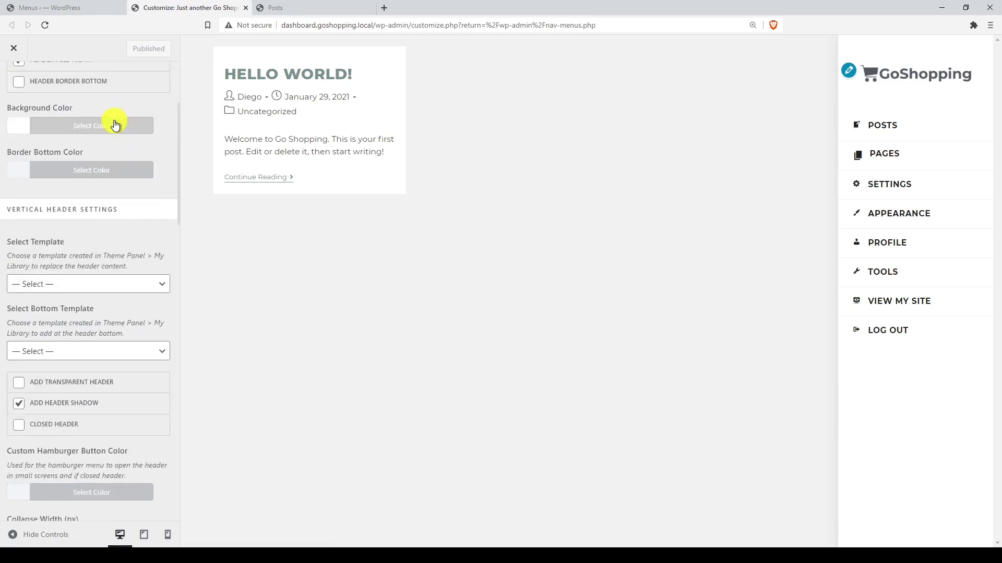
pyautogui.scroll(-8, 115, 125)
pyautogui.click(25, 245)
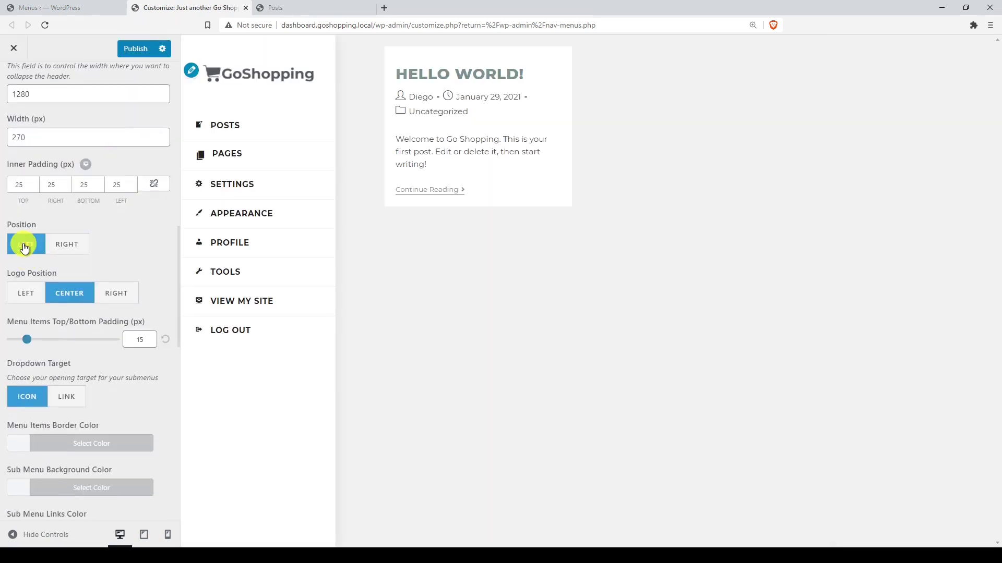
pyautogui.click(141, 52)
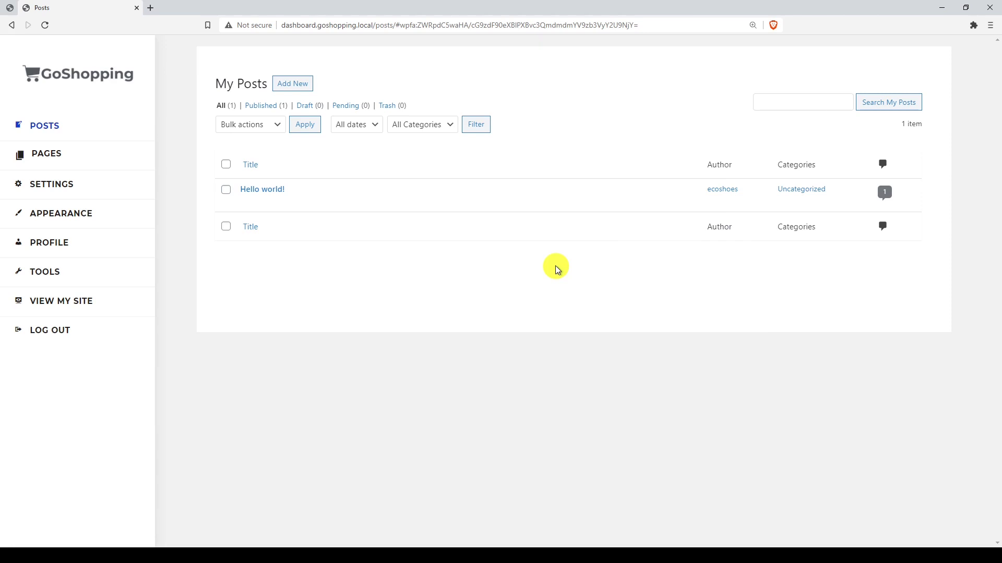
# Test View My Site opening Eco Shoes in a new tab, then log out from the dashboard
pyautogui.click(73, 301)
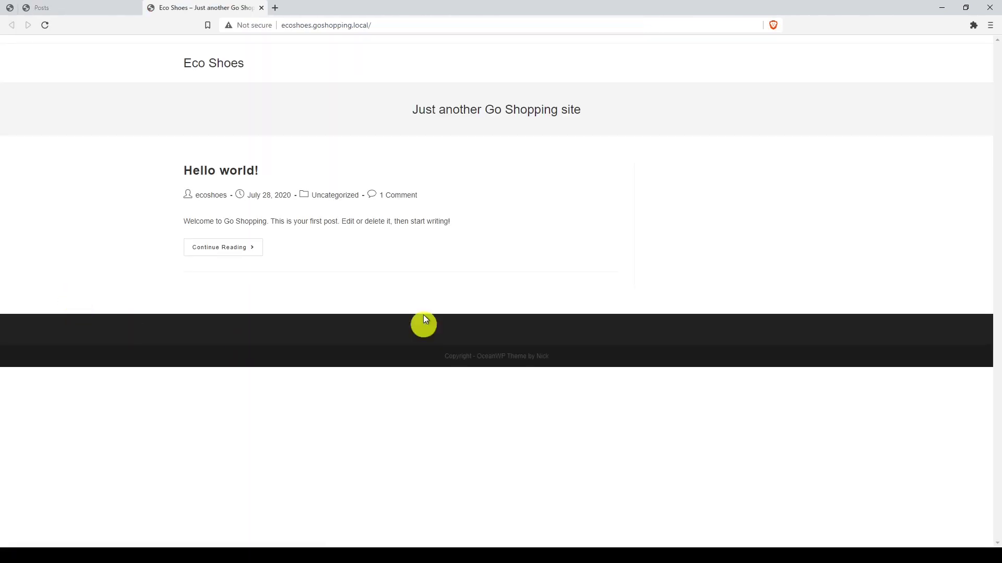
pyautogui.click(94, 7)
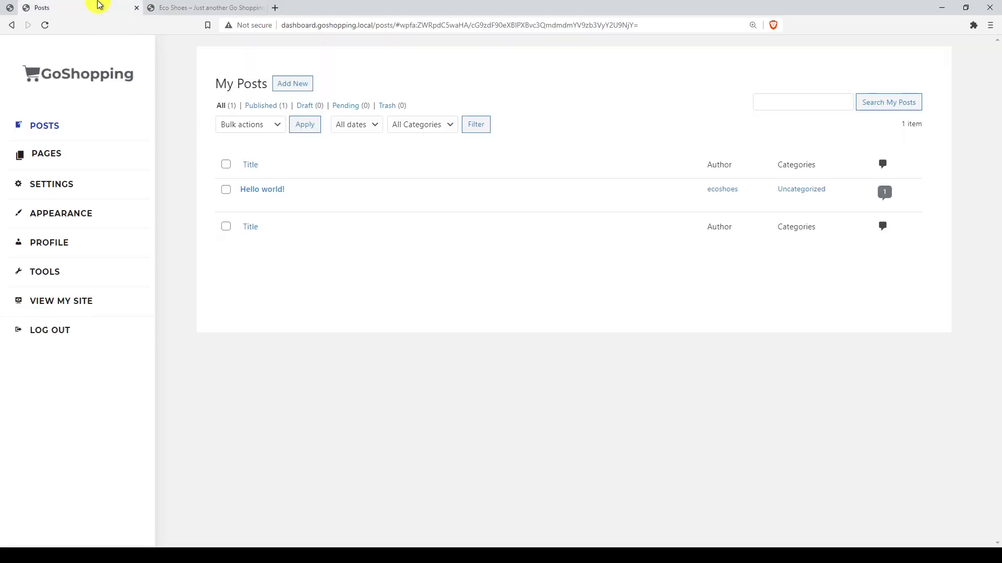
pyautogui.click(56, 329)
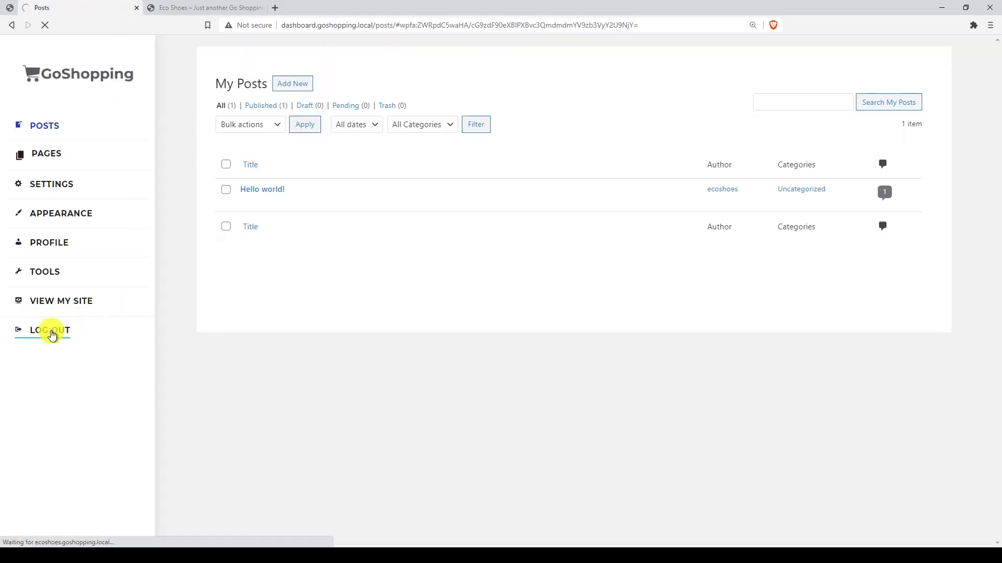